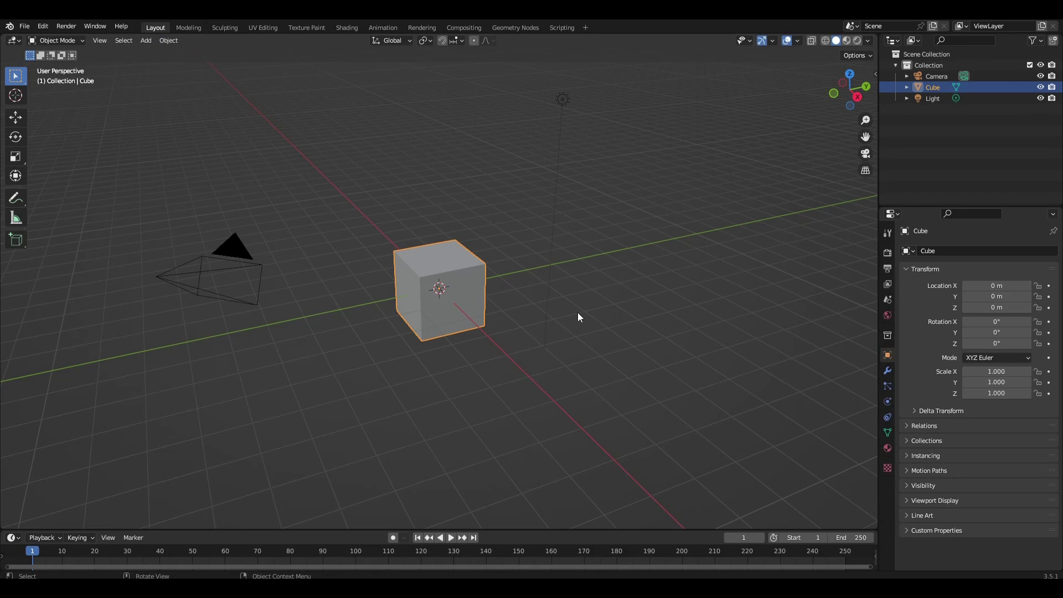
# - Filter the Add-ons preferences by 'extra' to show the Add Curve and Add Mesh Extra Objects add-ons
pyautogui.click(44, 28)
pyautogui.click(55, 186)
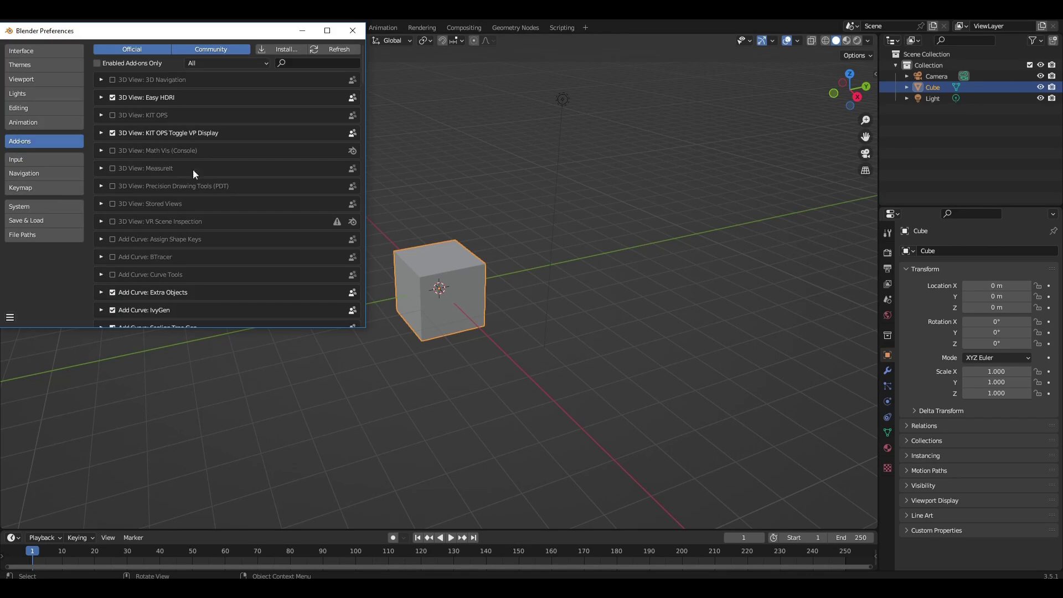
pyautogui.click(301, 64)
pyautogui.write('extra')
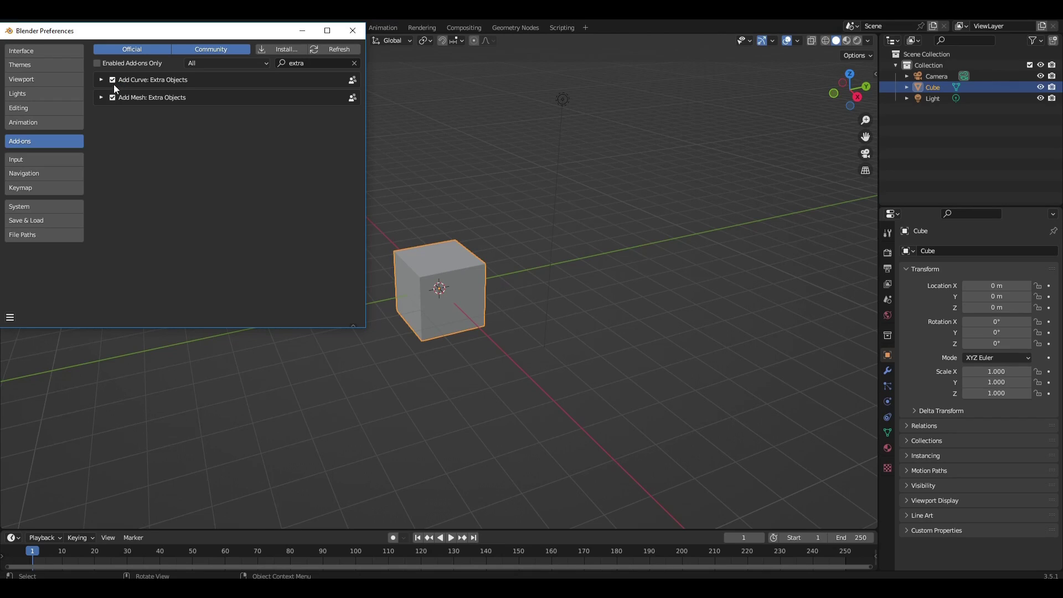
# - Close Preferences and delete the default camera, cube and light
pyautogui.click(351, 29)
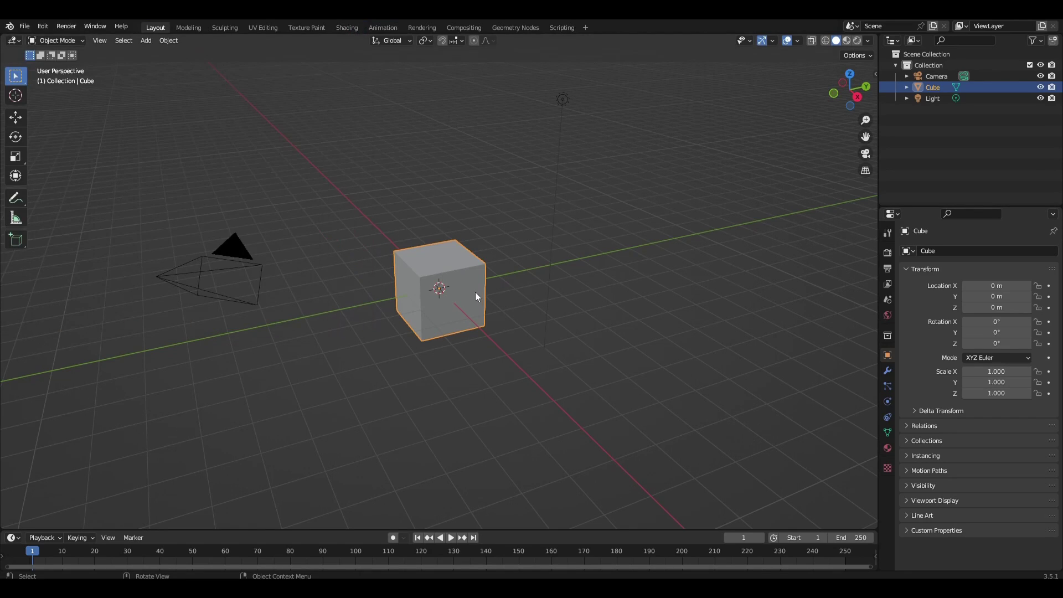
pyautogui.press('a')
pyautogui.press('Delete')
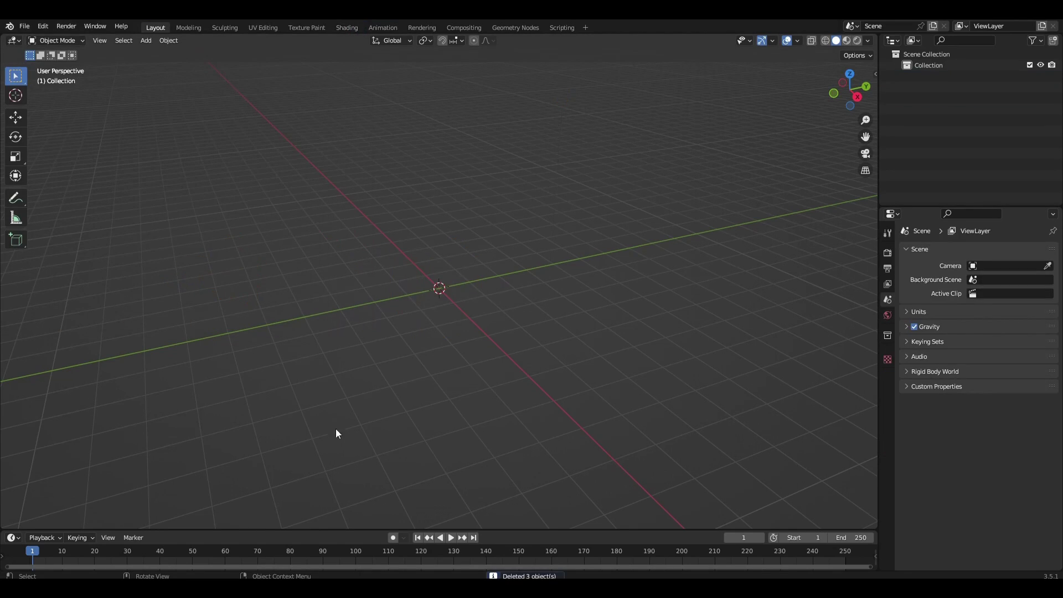
# - Go through the Add menu to Curve > Curve Spirals
pyautogui.hotkey('shift', 'a')
pyautogui.moveTo(286, 367)
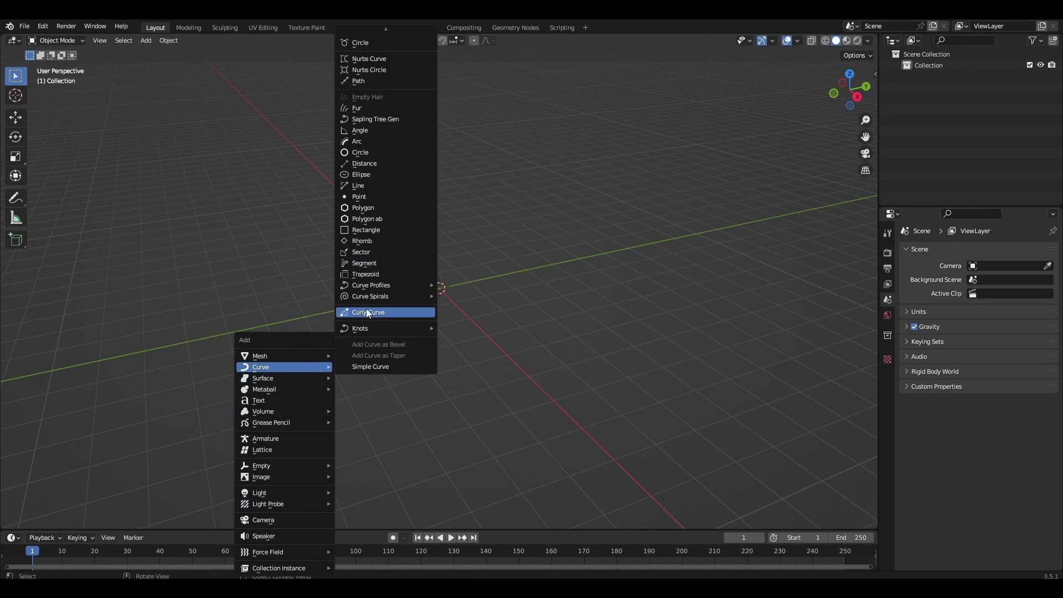
pyautogui.moveTo(372, 295)
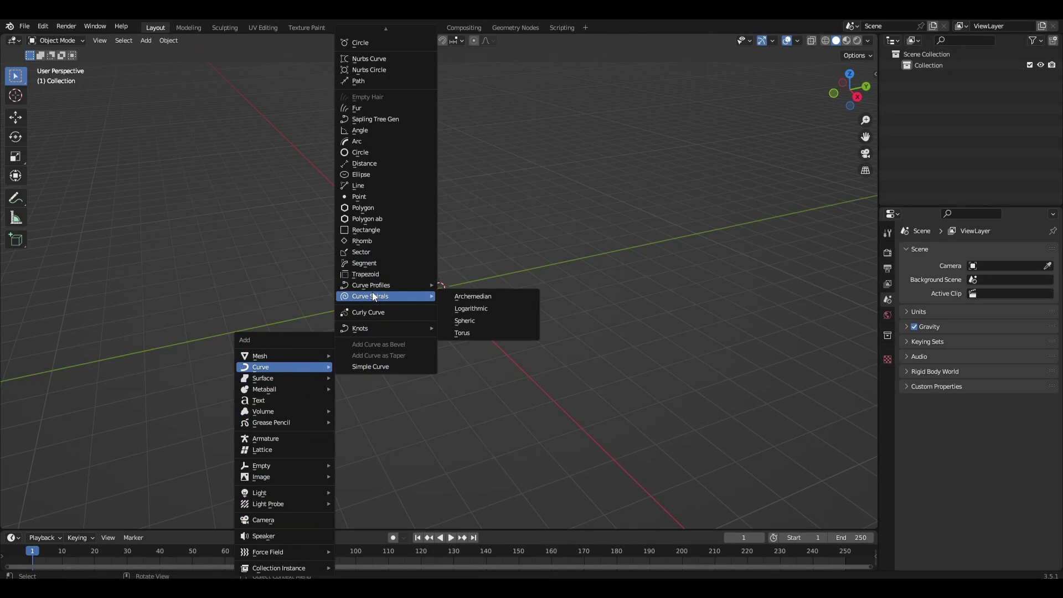
# - Add a logarithmic spiral and make it a helix with 4 turns and height 0.36
pyautogui.click(466, 308)
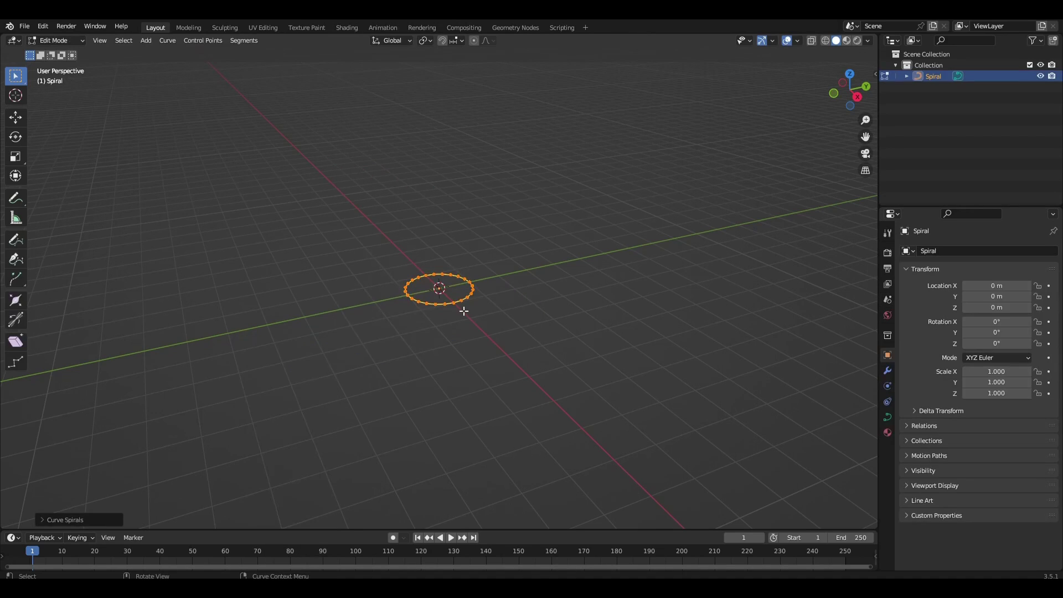
pyautogui.click(51, 520)
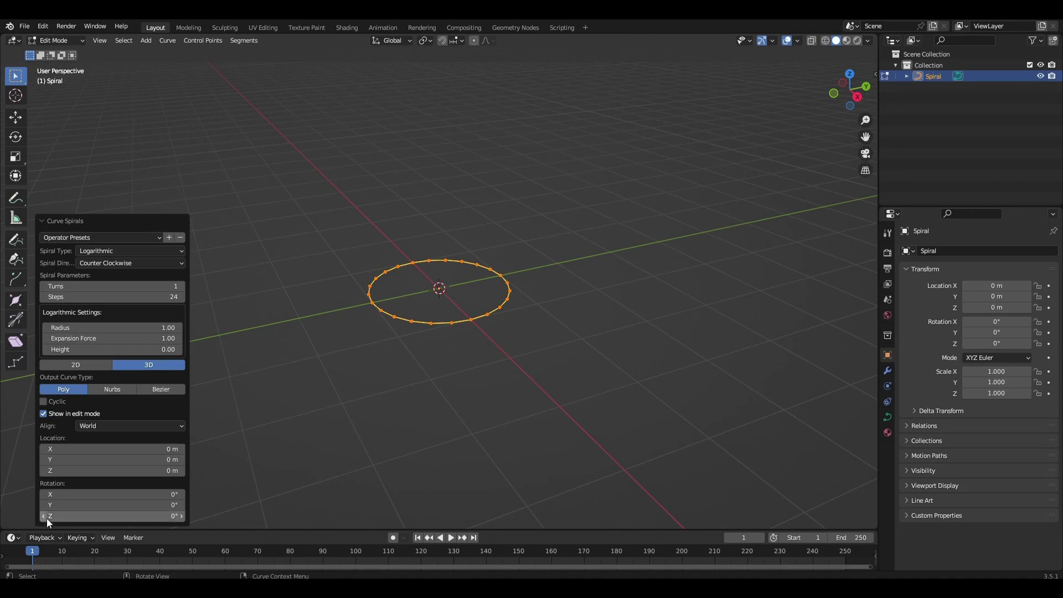
pyautogui.click(182, 287)
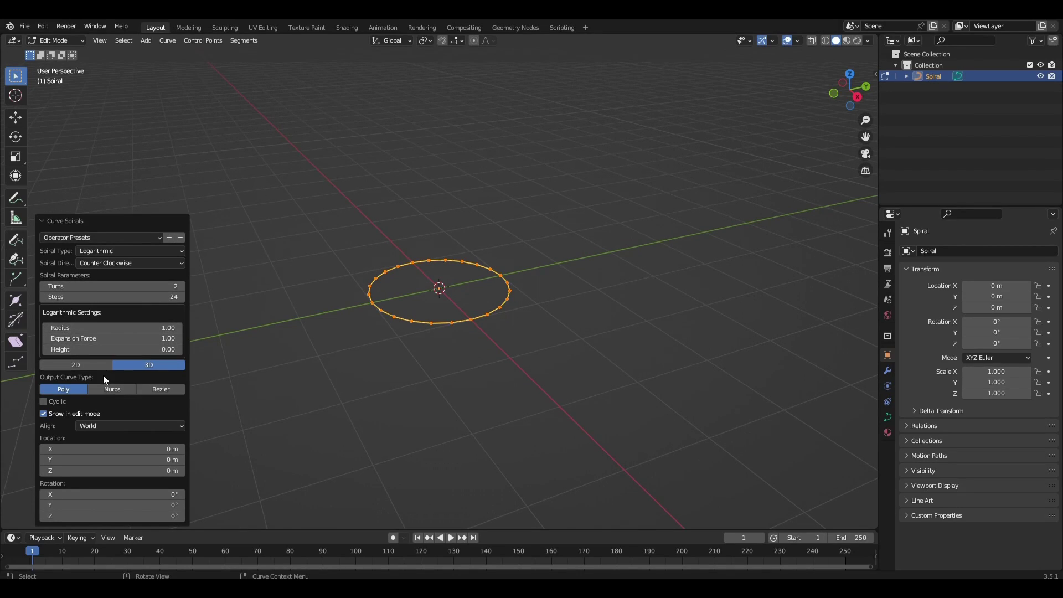
pyautogui.moveTo(106, 349); pyautogui.dragTo(653, 351)
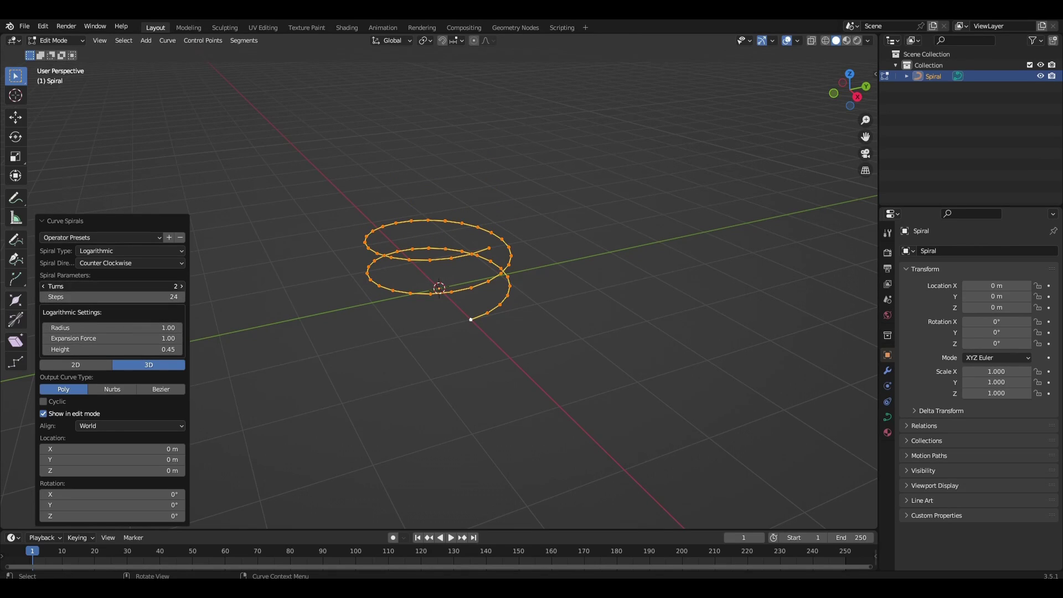
pyautogui.click(181, 286)
pyautogui.click(182, 286)
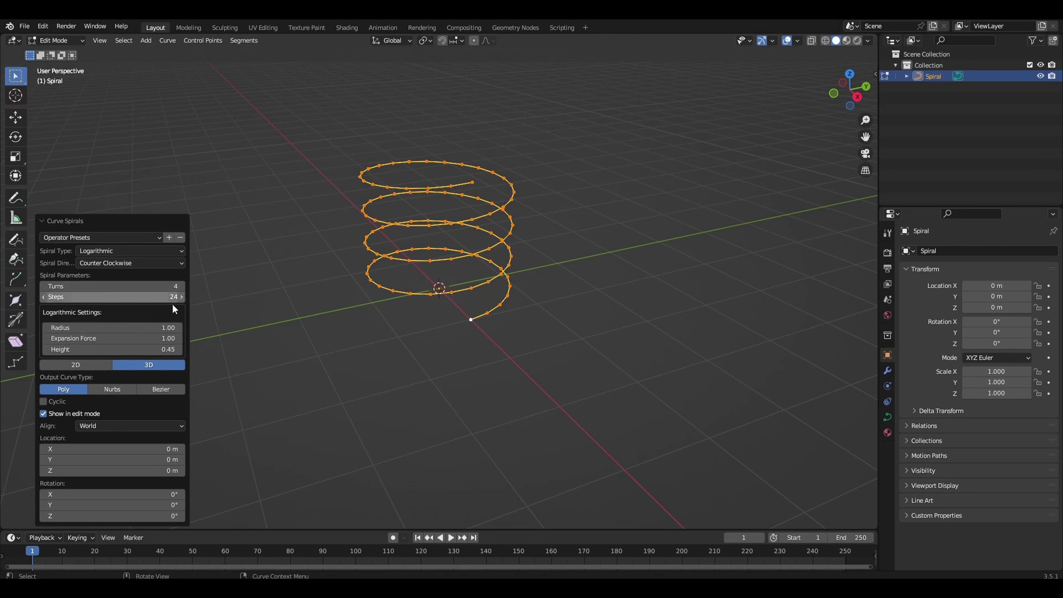
pyautogui.moveTo(429, 326); pyautogui.dragTo(351, 335, button='middle')
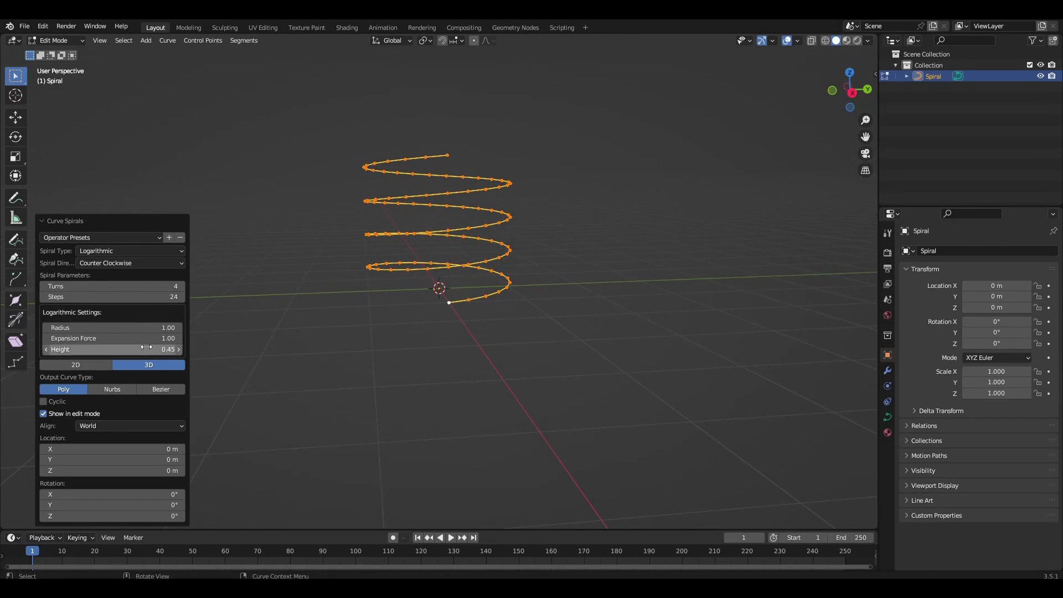
pyautogui.moveTo(123, 349); pyautogui.dragTo(649, 349)
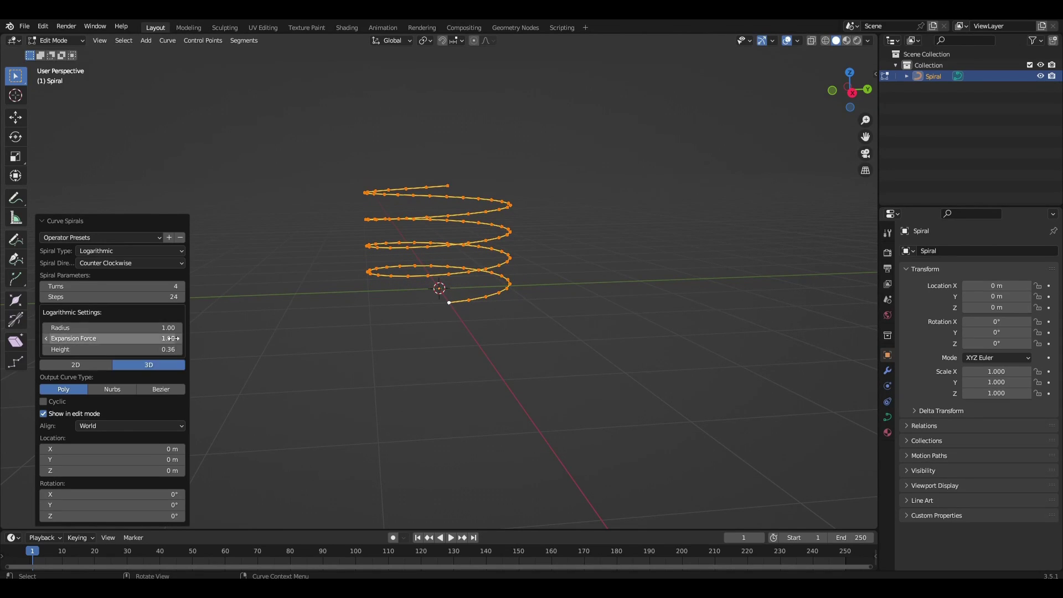
pyautogui.moveTo(443, 302); pyautogui.dragTo(466, 310, button='middle')
# - Give the spiral curve a 0.2 m bevel depth so it becomes a round tube
pyautogui.click(888, 417)
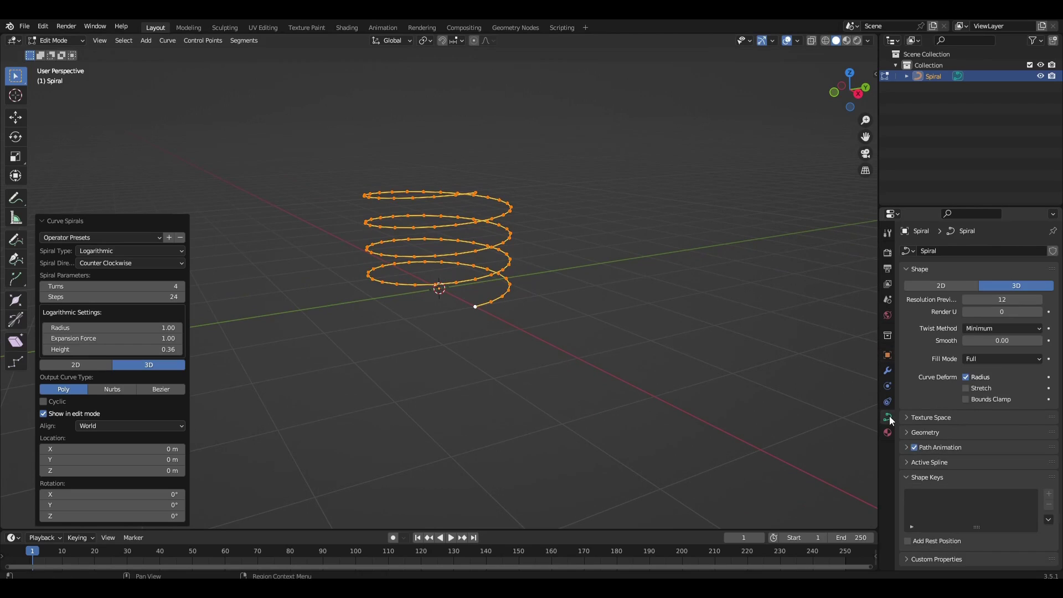
pyautogui.click(952, 432)
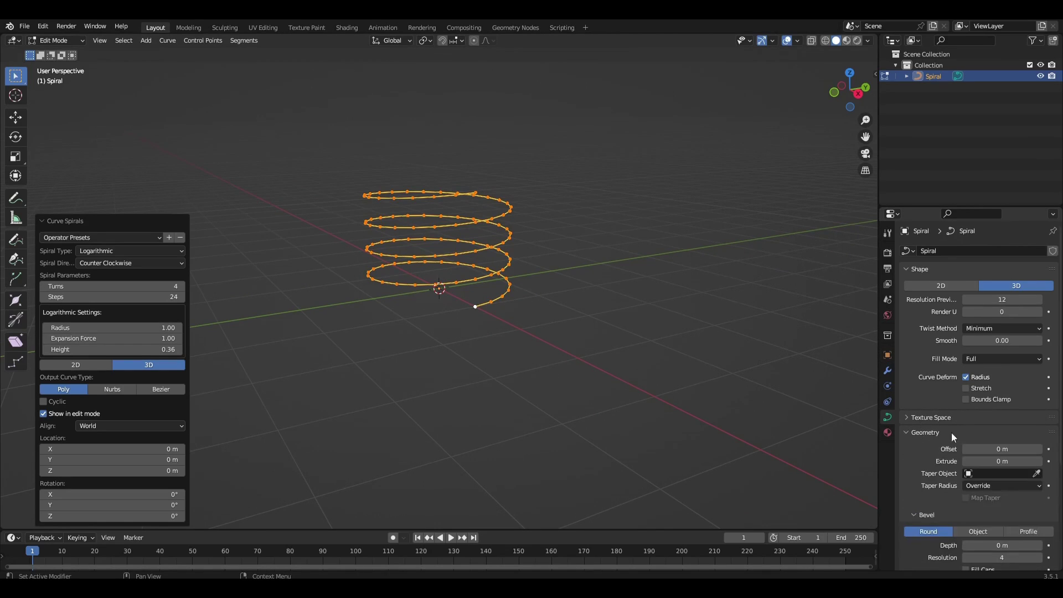
pyautogui.scroll(-5, 958, 429)
pyautogui.moveTo(1003, 395); pyautogui.dragTo(1037, 395)
# - From right view, extrude straight leads of 3 m and -3 m along Y from both endpoints
pyautogui.press('KP_3')
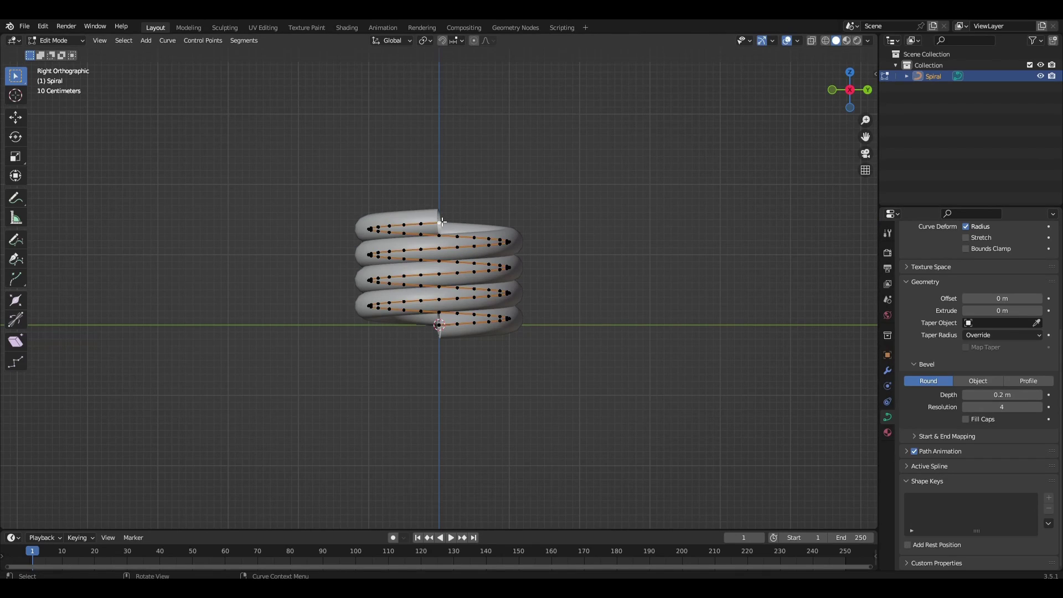
pyautogui.press('e')
pyautogui.press('y')
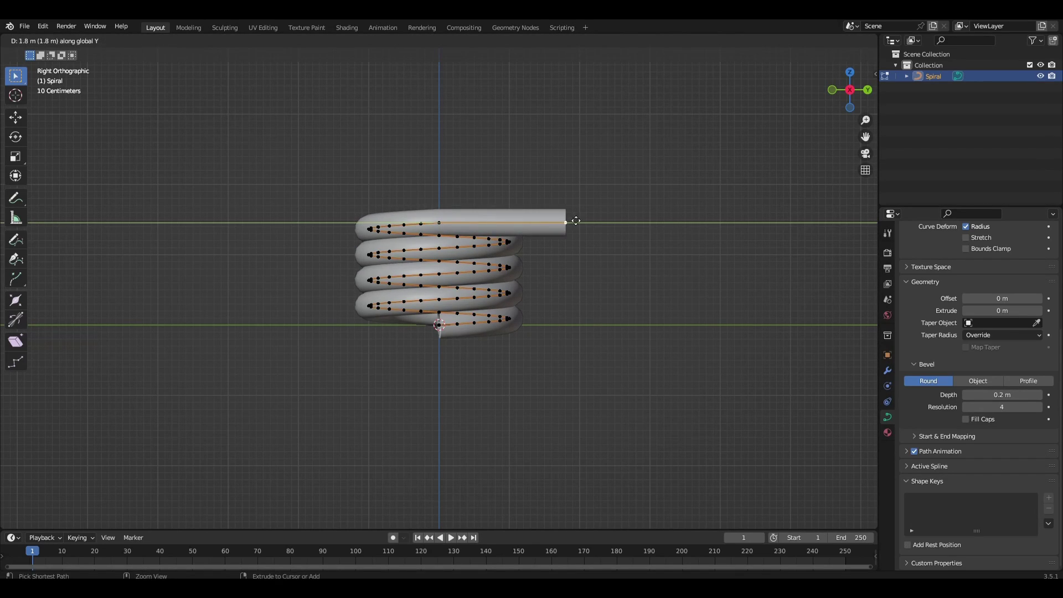
pyautogui.click(652, 223)
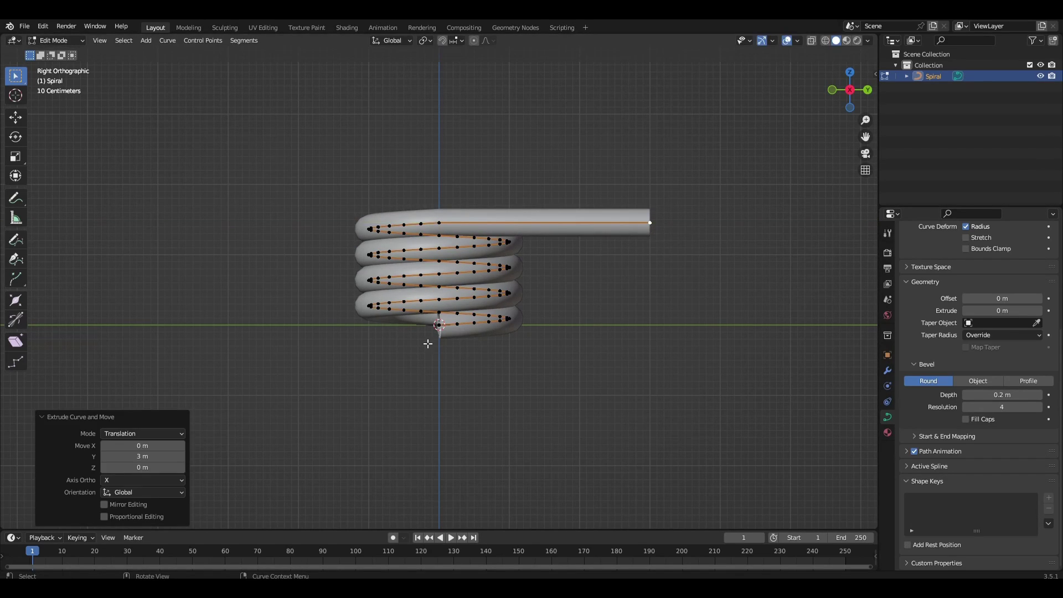
pyautogui.click(437, 328)
pyautogui.press('e')
pyautogui.press('y')
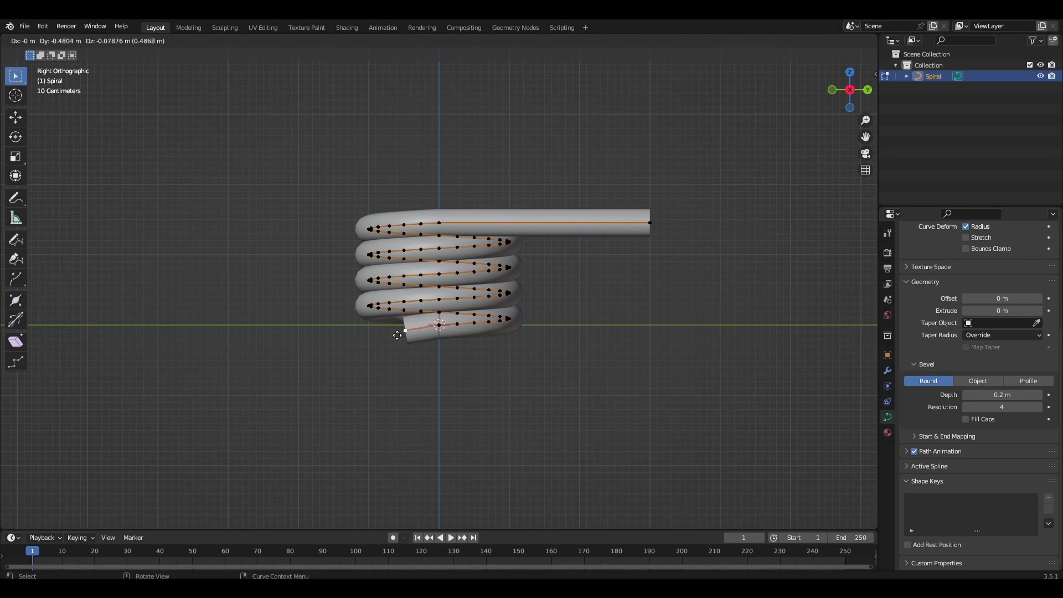
pyautogui.click(222, 339)
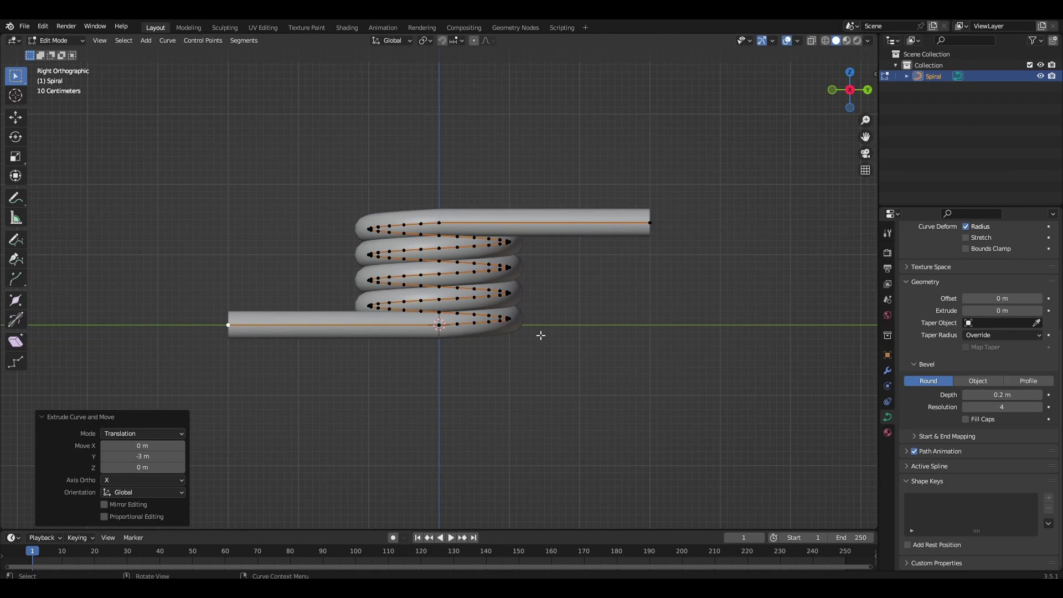
pyautogui.click(646, 219)
pyautogui.moveTo(646, 219); pyautogui.dragTo(600, 296, button='middle')
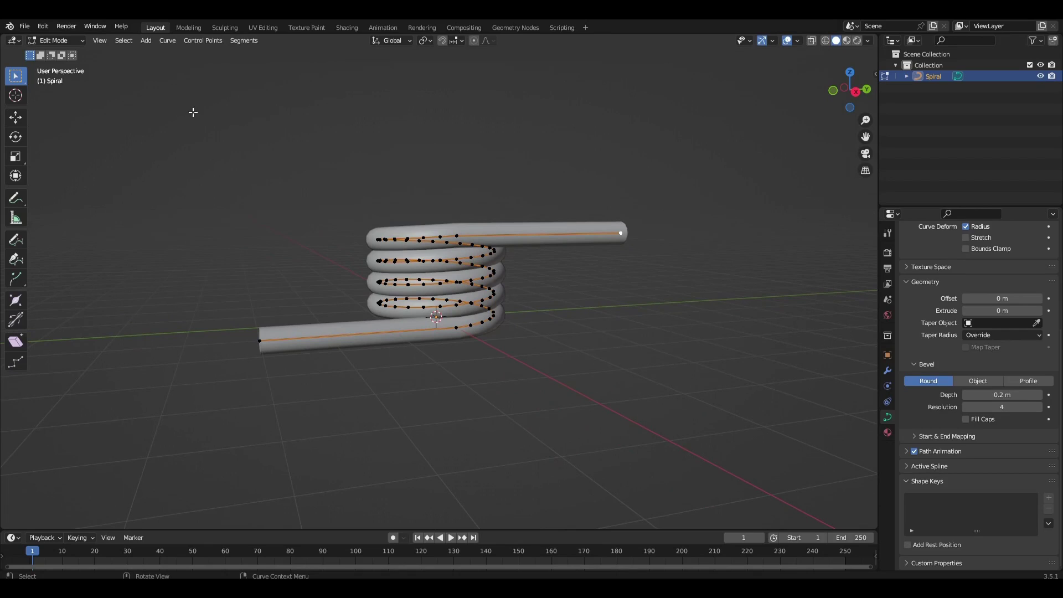
pyautogui.press('Tab')
# - Convert the spiral curve into a mesh
pyautogui.click(169, 40)
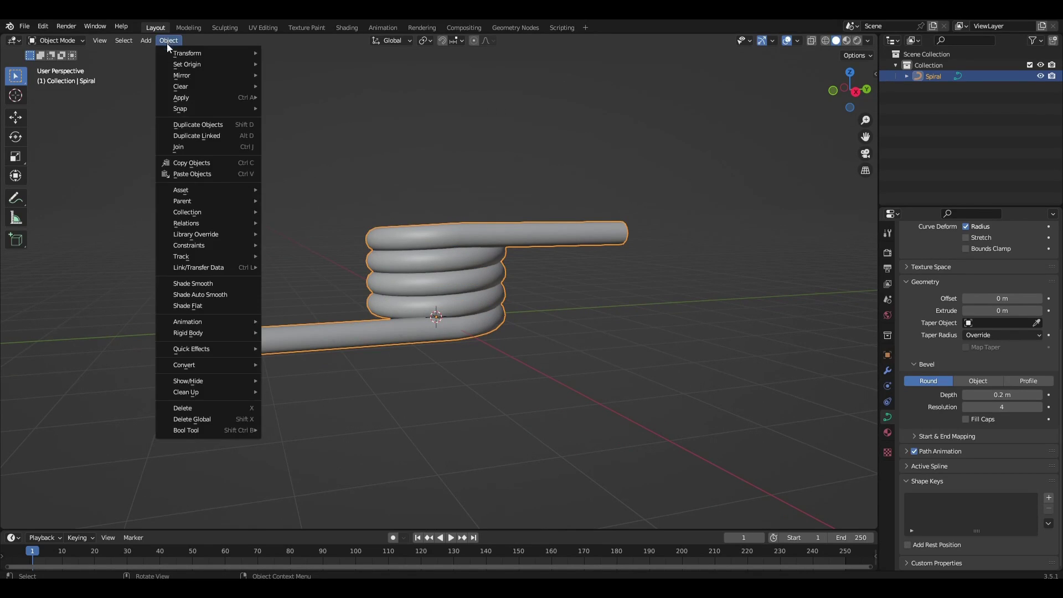
pyautogui.moveTo(243, 365)
pyautogui.click(275, 377)
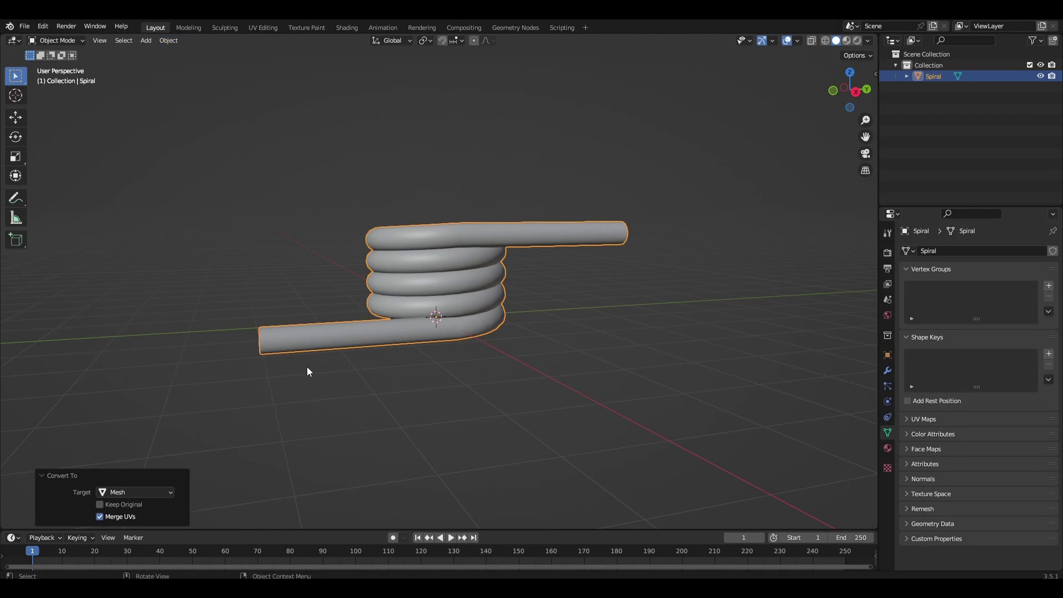
# - Collapse the end loop of one lead into a sharp point
pyautogui.press('Tab')
pyautogui.moveTo(308, 366); pyautogui.dragTo(339, 345, button='middle')
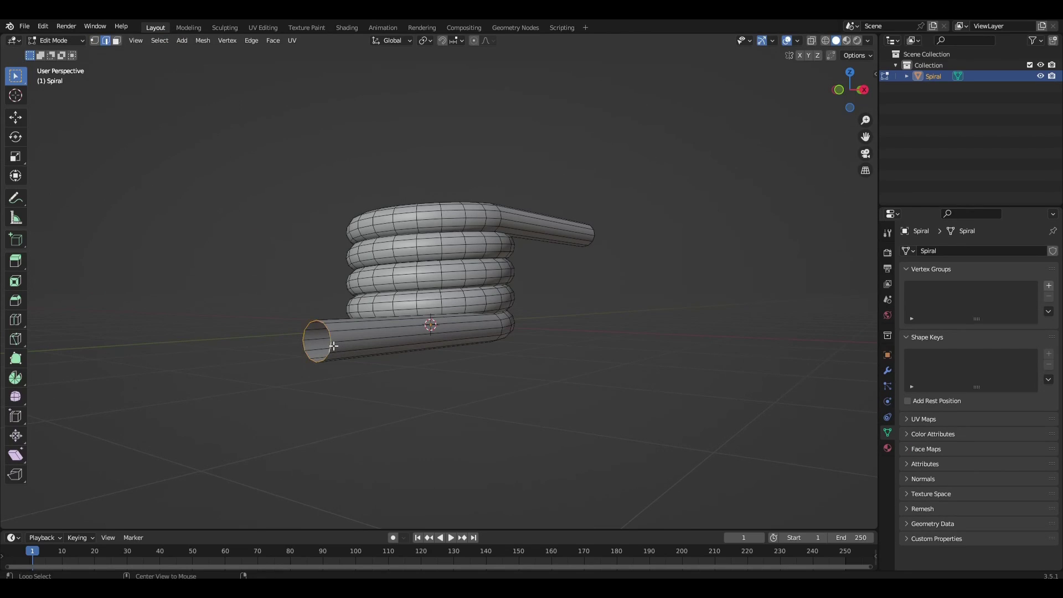
pyautogui.press('m')
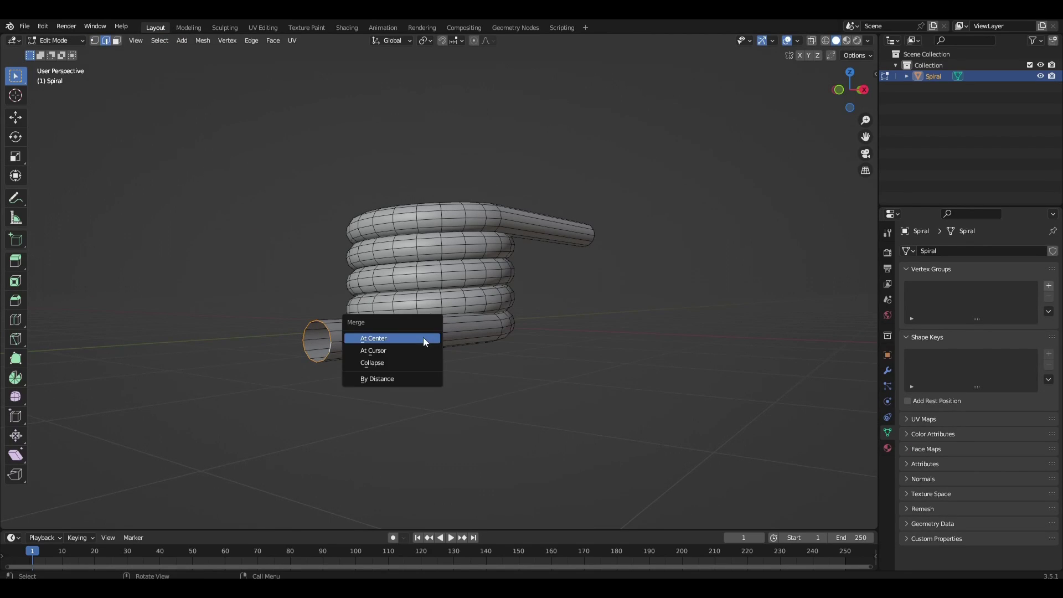
pyautogui.click(391, 365)
# - Collapse the other lead's end loop into a point and return to Object Mode
pyautogui.moveTo(439, 335); pyautogui.dragTo(490, 308, button='middle')
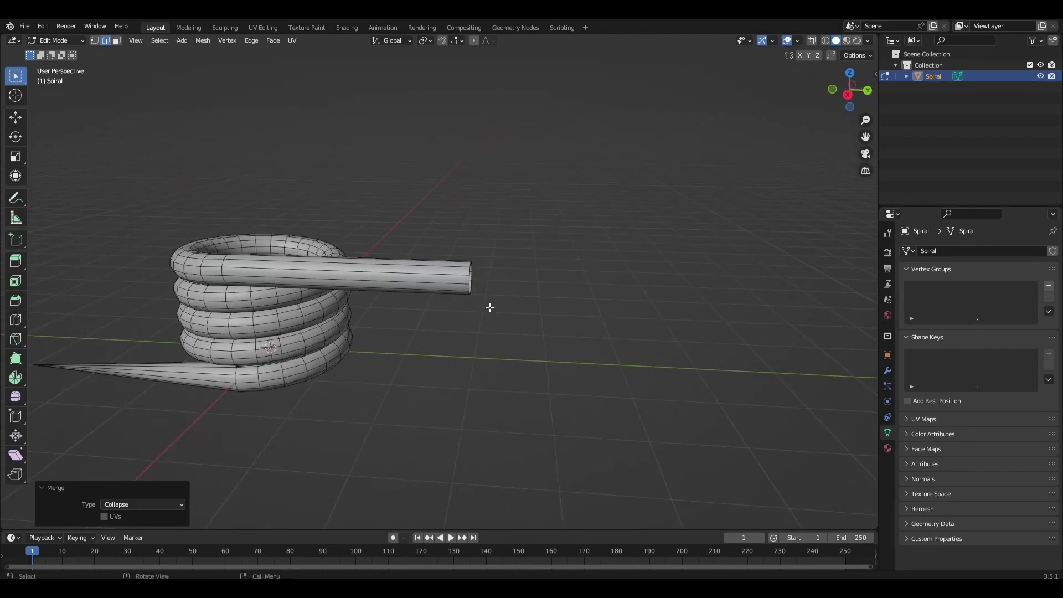
pyautogui.keyDown('alt'); pyautogui.click(469, 280); pyautogui.keyUp('alt')
pyautogui.press('m')
pyautogui.click(470, 280)
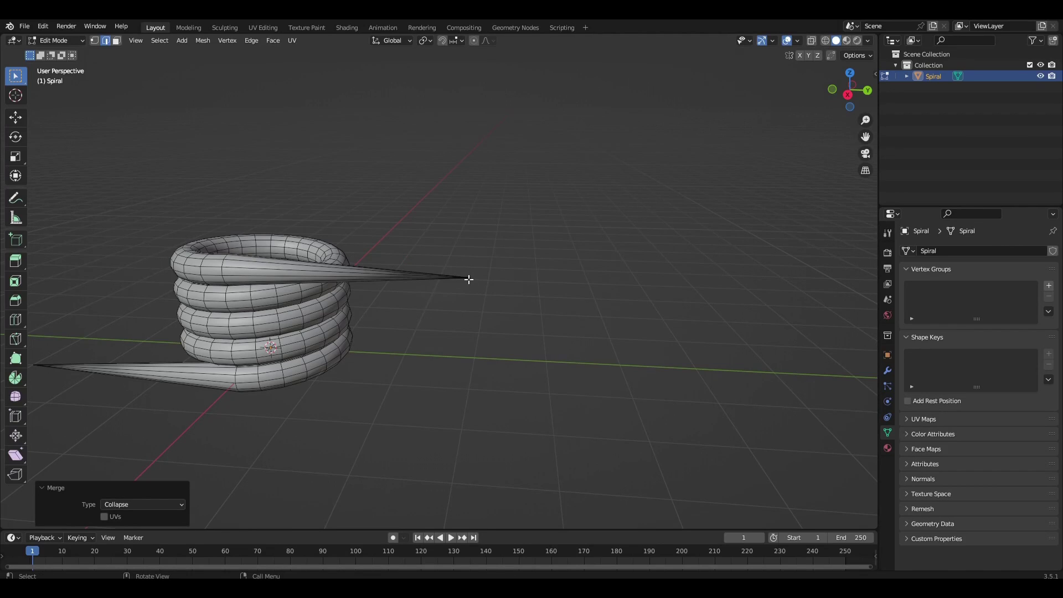
pyautogui.moveTo(468, 280); pyautogui.dragTo(443, 329, button='middle')
pyautogui.press('Tab')
pyautogui.press('g')
pyautogui.press('y')
pyautogui.press('Escape')
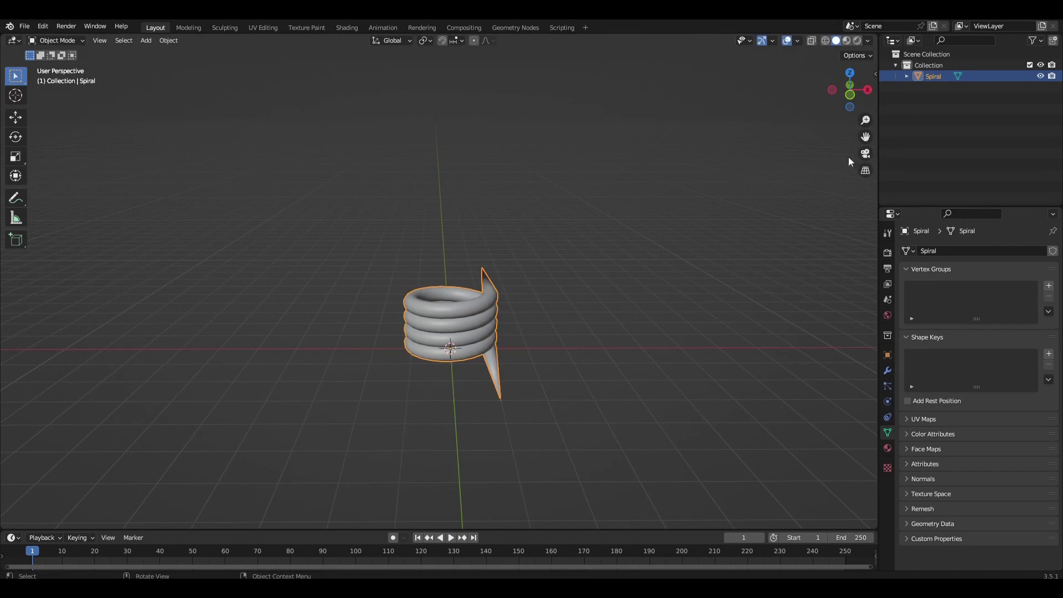
# - Hide the Spiral and add a Circle mesh
pyautogui.click(1040, 77)
pyautogui.hotkey('shift', 'a')
pyautogui.moveTo(506, 295)
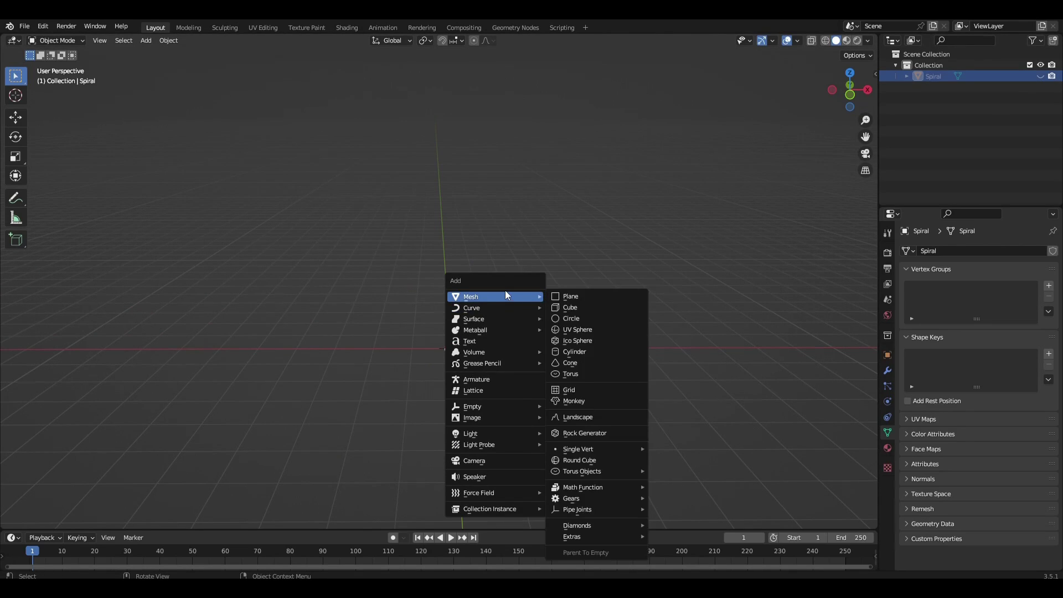
pyautogui.click(566, 318)
# - In top view edit mode, move the circle 1 m along -X
pyautogui.press('KP_7')
pyautogui.press('Tab')
pyautogui.scroll(3, 529, 289)
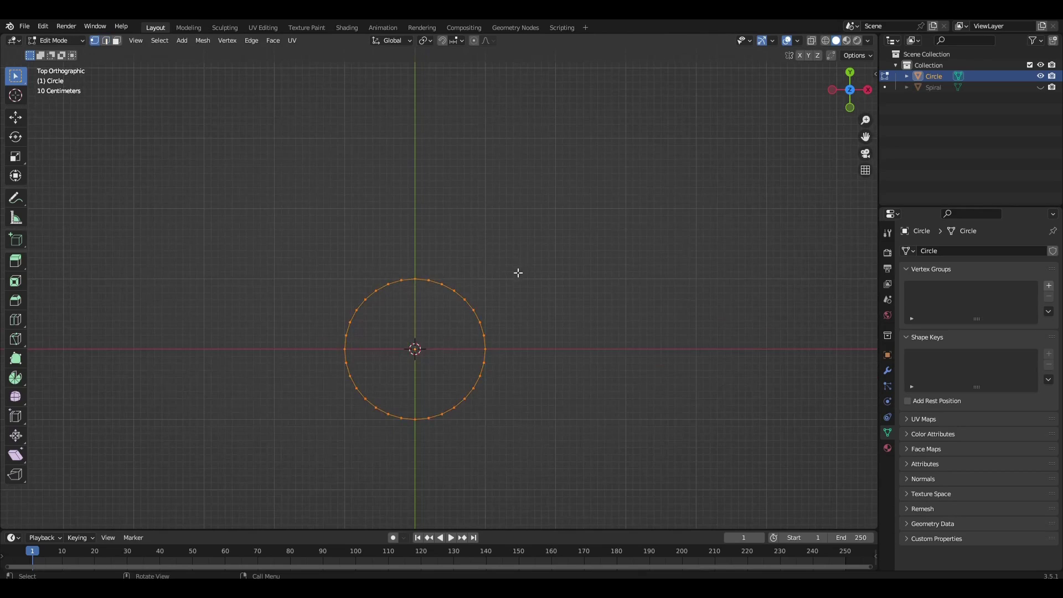
pyautogui.press('g')
pyautogui.press('y')
pyautogui.press('x')
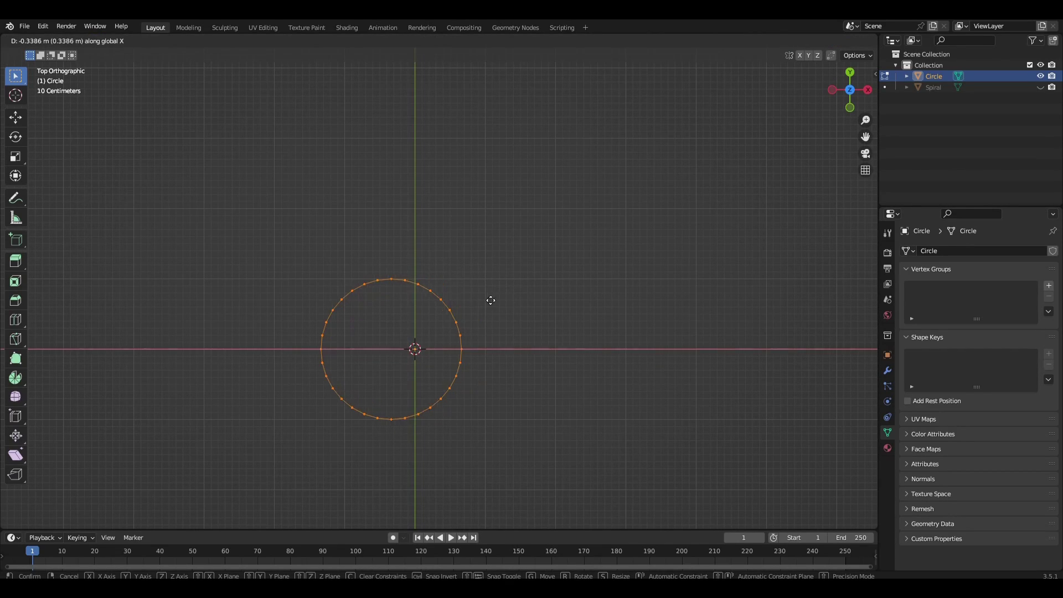
pyautogui.click(452, 299)
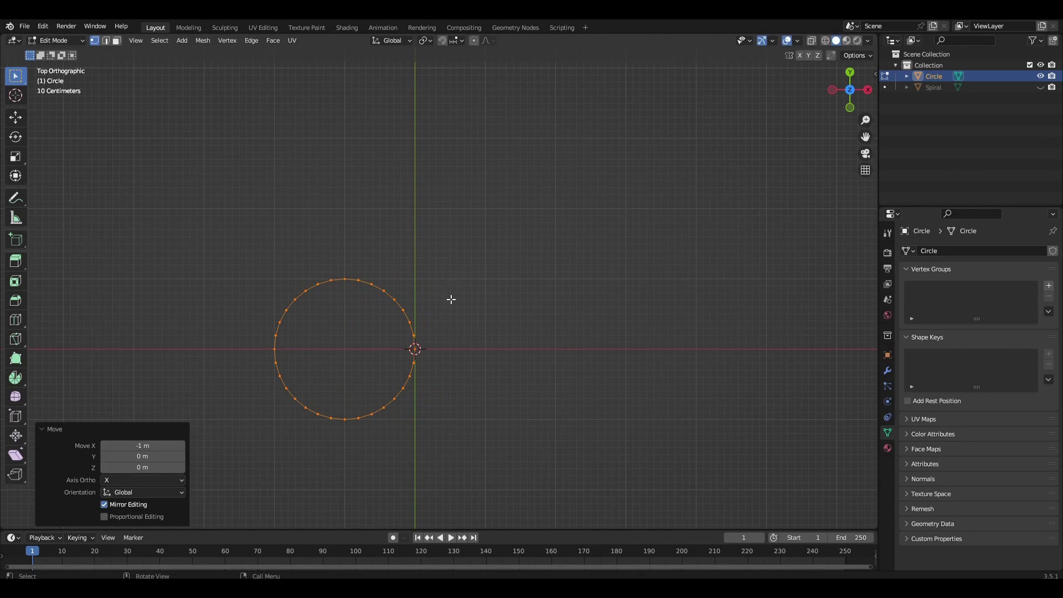
# - Duplicate the ring 2 m to the right and nudge the copy 0.1 m further right
pyautogui.scroll(2, 424, 360)
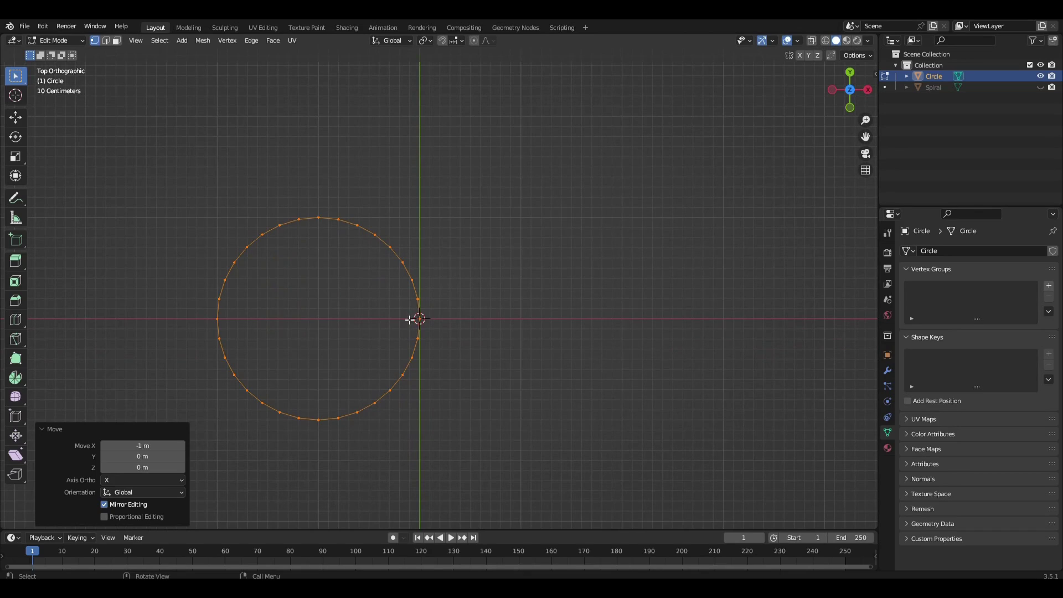
pyautogui.hotkey('shift', 'd')
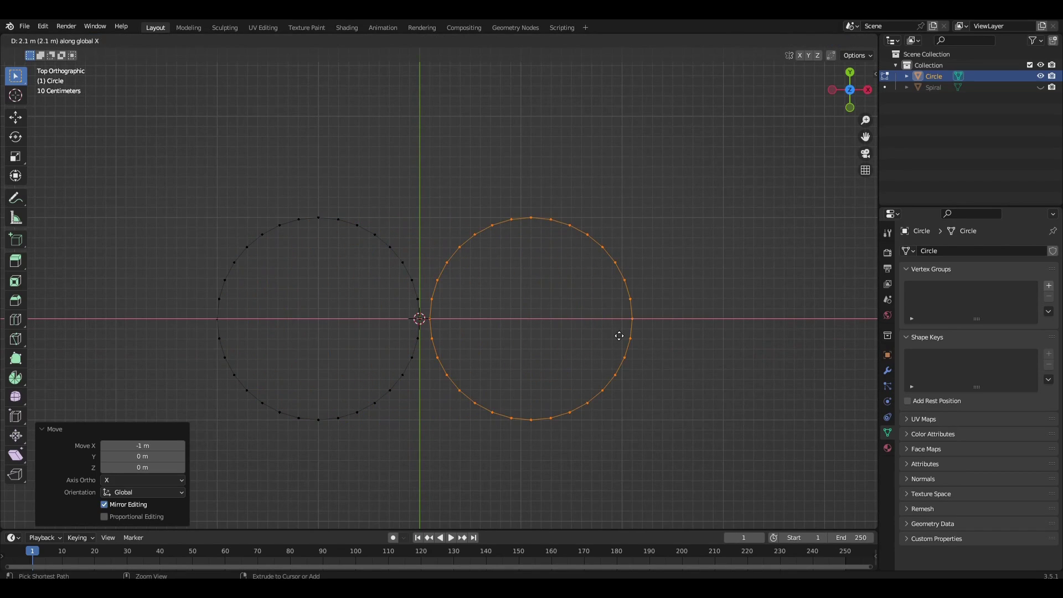
pyautogui.click(610, 339)
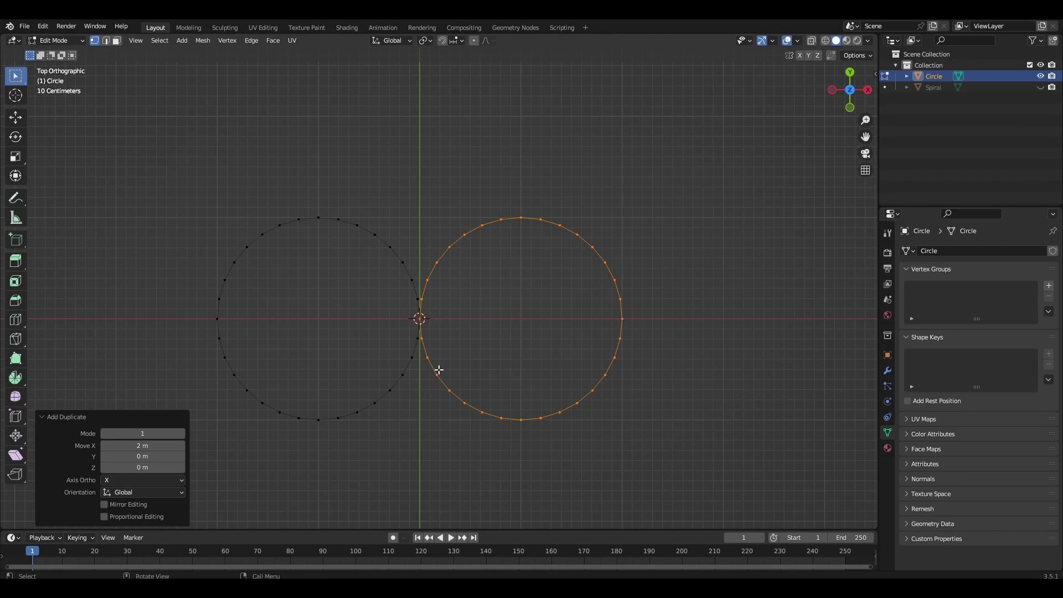
pyautogui.press('g')
pyautogui.press('x')
pyautogui.click(461, 367)
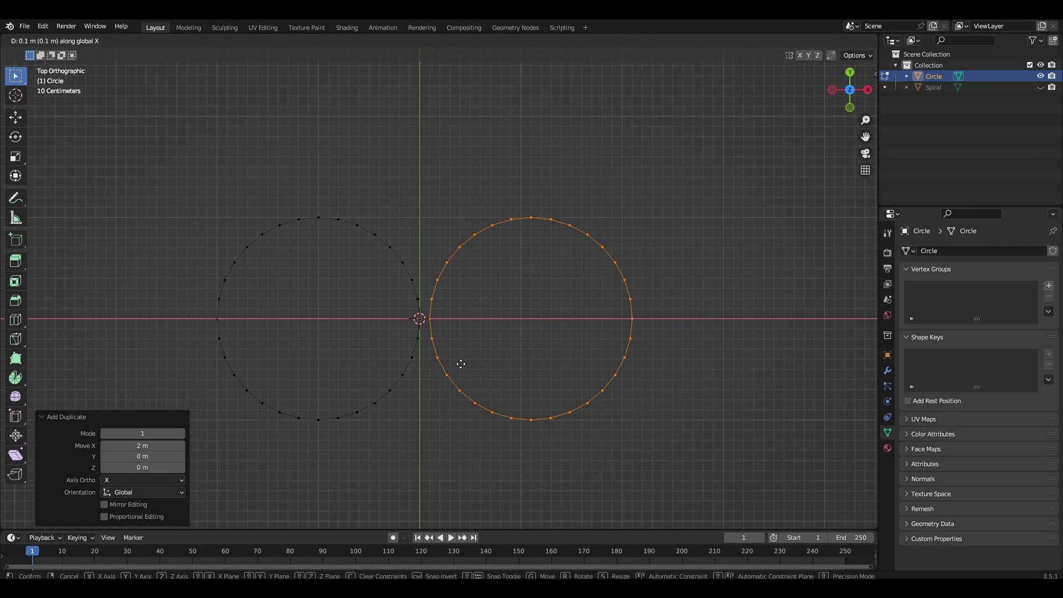
# - Nudge the left ring 0.1 m left so the two rings sit just apart
pyautogui.click(391, 385)
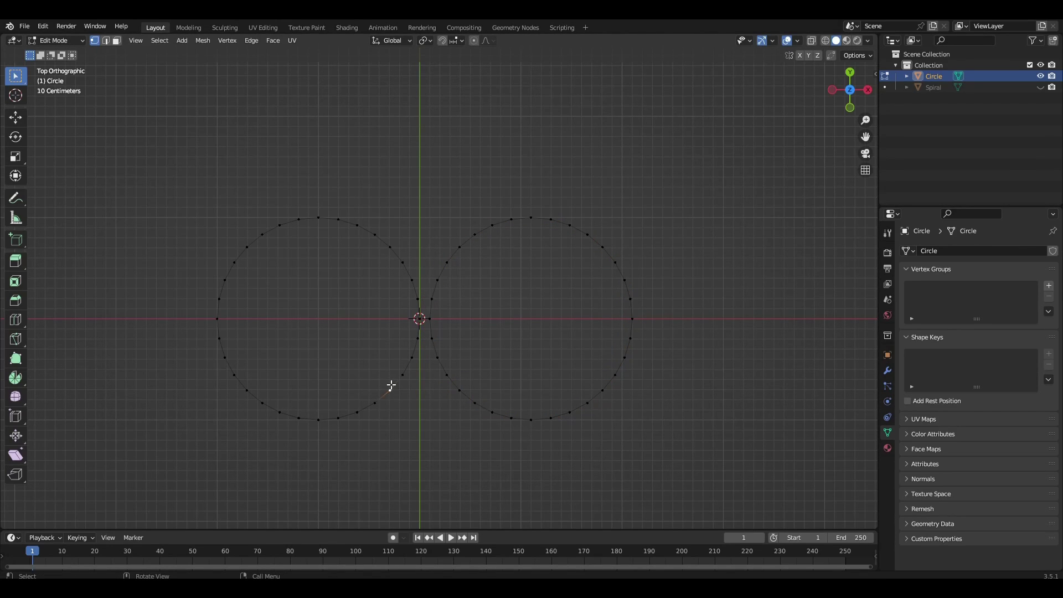
pyautogui.hotkey('ctrl', 'l')
pyautogui.press('g')
pyautogui.press('x')
pyautogui.click(383, 386)
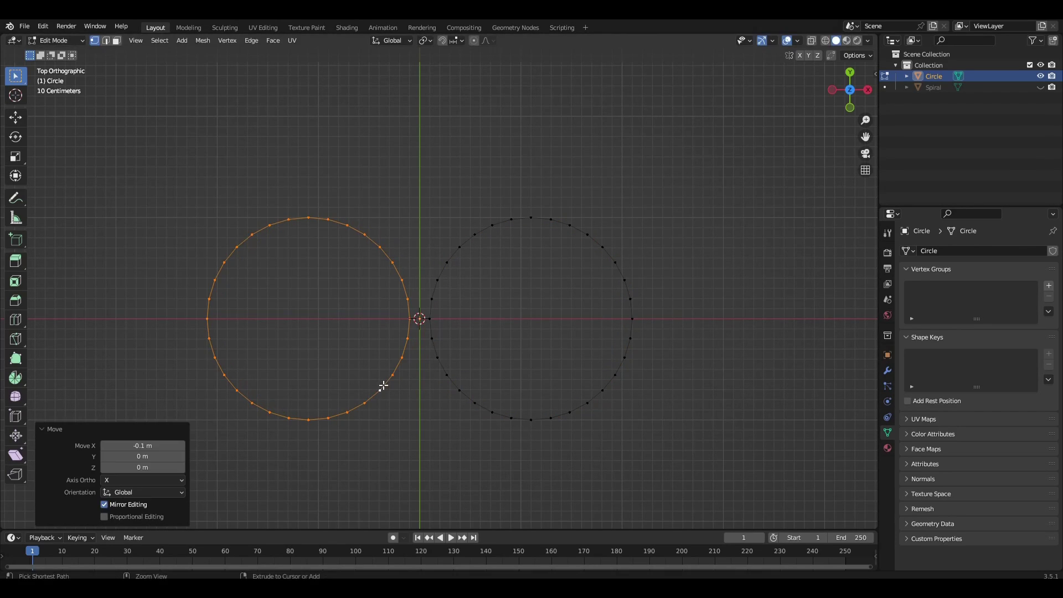
pyautogui.press('Tab')
# - Add a Screw modifier to the Circle rings
pyautogui.moveTo(444, 387); pyautogui.dragTo(439, 280, button='middle')
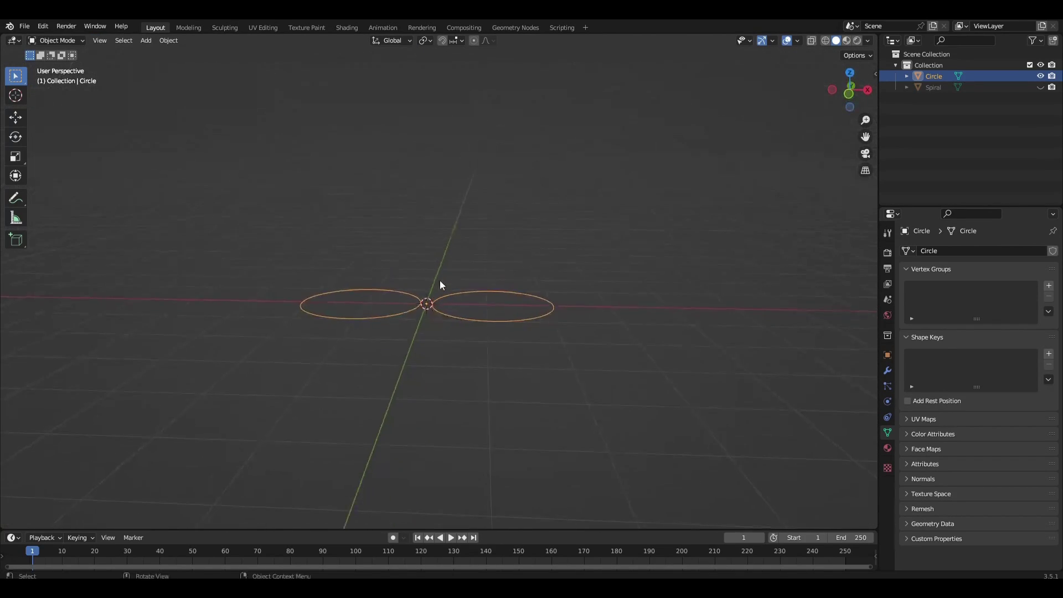
pyautogui.scroll(-2, 440, 281)
pyautogui.click(888, 371)
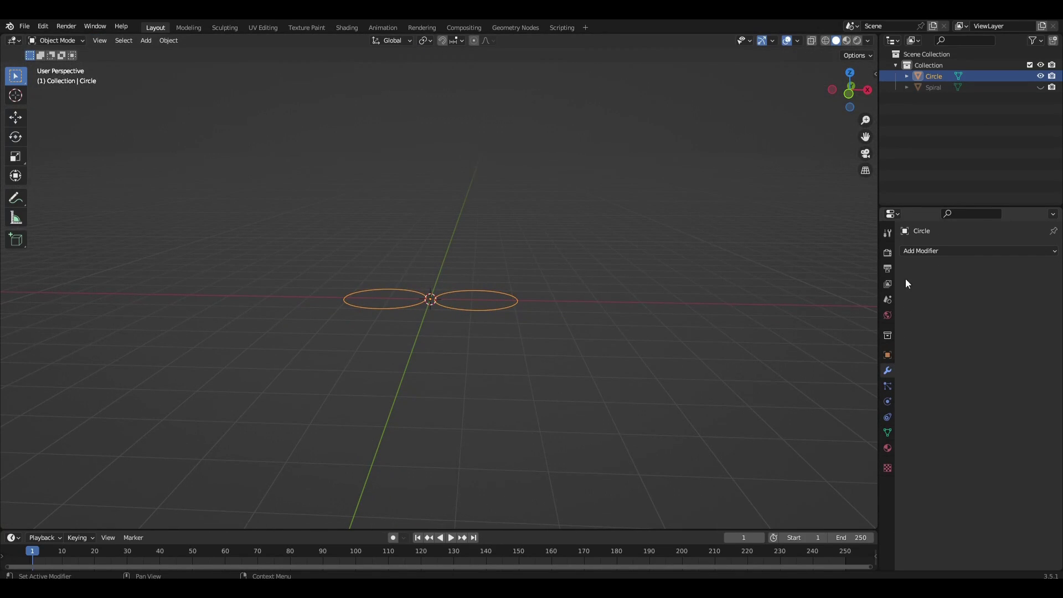
pyautogui.click(918, 252)
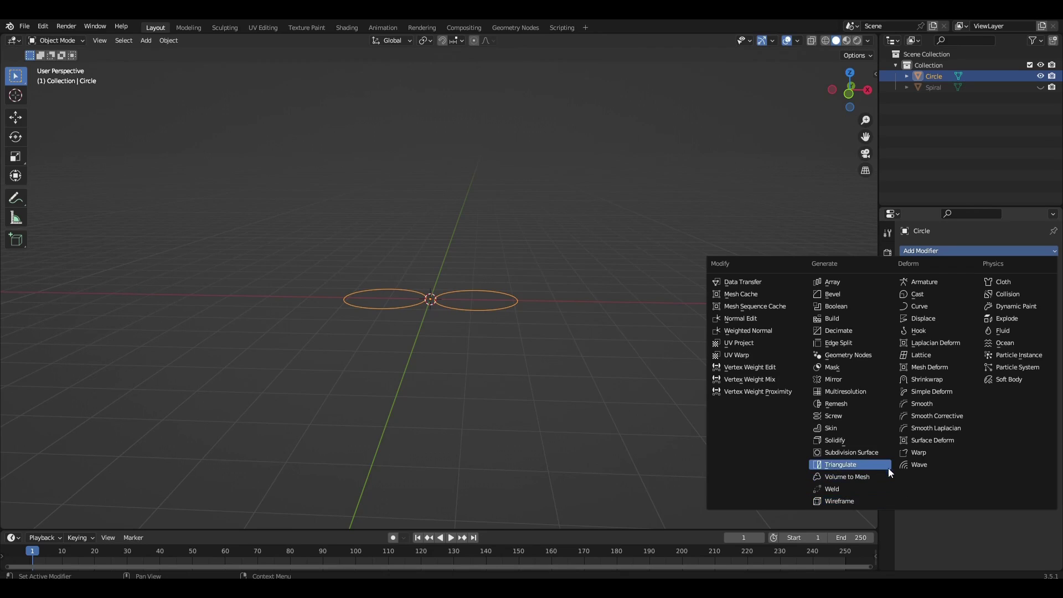
pyautogui.click(863, 415)
# - Raise the Screw offset to 16.5 m with 7 iterations to form a braided column
pyautogui.moveTo(857, 410); pyautogui.dragTo(667, 358, button='middle')
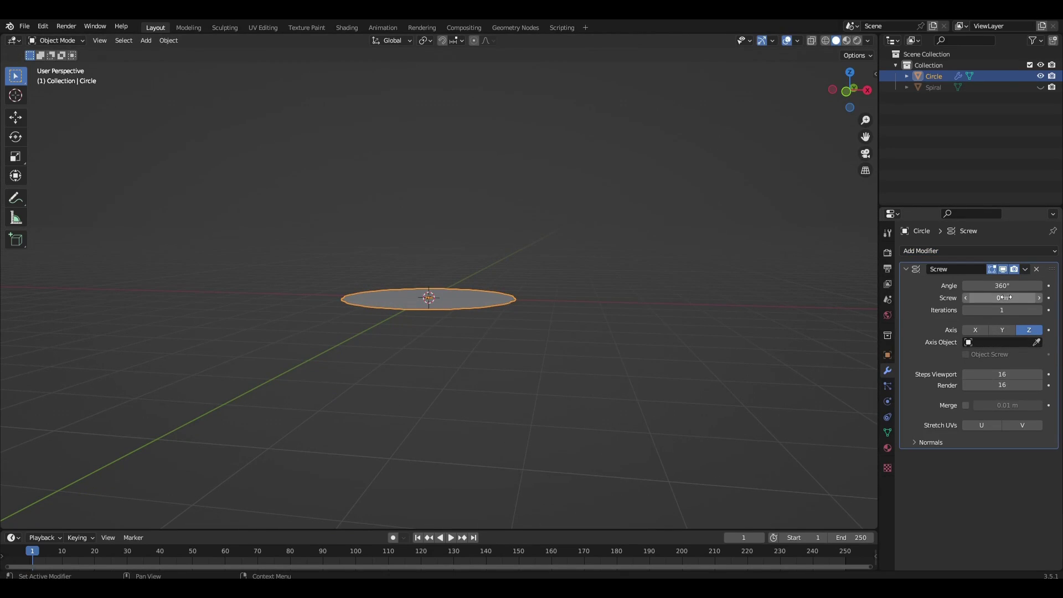
pyautogui.moveTo(989, 299); pyautogui.dragTo(1036, 299)
pyautogui.scroll(-4, 524, 182)
pyautogui.moveTo(676, 269); pyautogui.dragTo(692, 299, button='middle')
pyautogui.moveTo(997, 298); pyautogui.dragTo(1016, 311)
pyautogui.scroll(-3, 559, 277)
pyautogui.scroll(-3, 506, 275)
pyautogui.scroll(6, 600, 204)
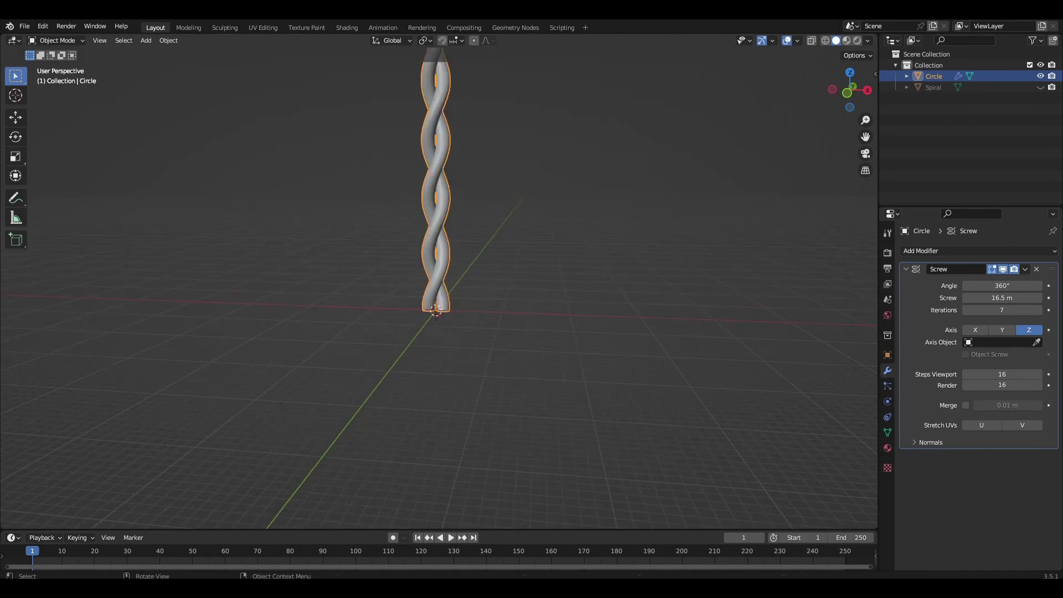
# - Scale the twisted wire down to 0.1
pyautogui.press('s')
pyautogui.click(469, 291)
pyautogui.scroll(5, 473, 293)
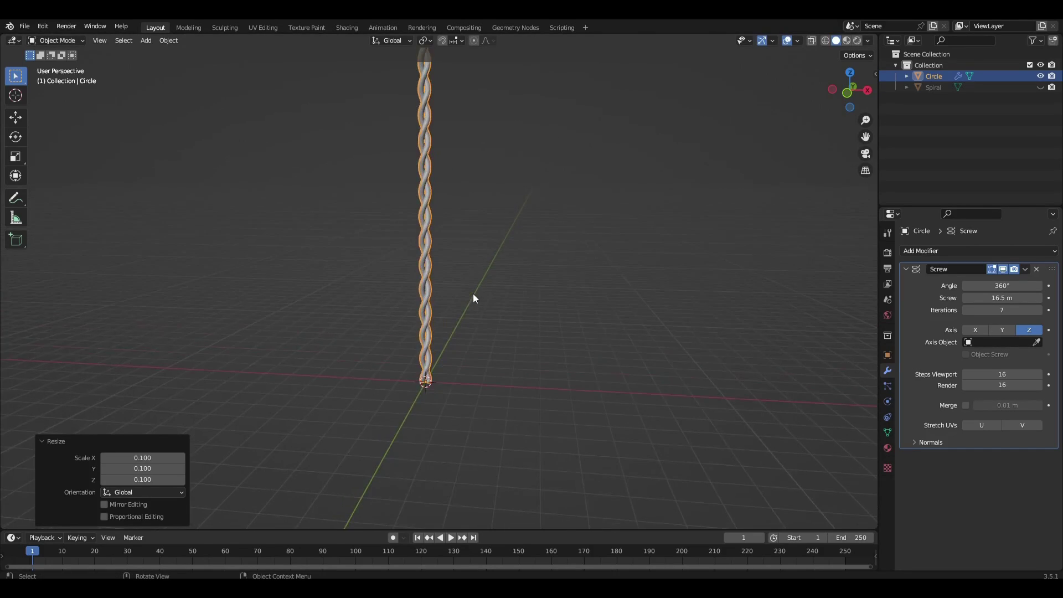
pyautogui.scroll(-2, 504, 210)
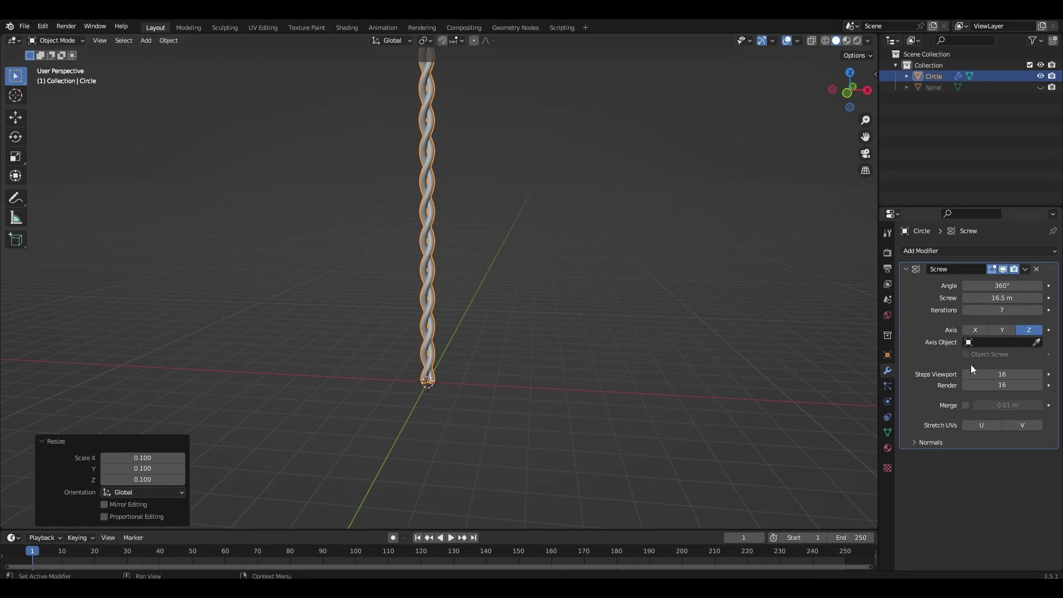
# - Unhide the Spiral and shrink it by 0.3, then 0.9, to fit the wire's base
pyautogui.click(1040, 87)
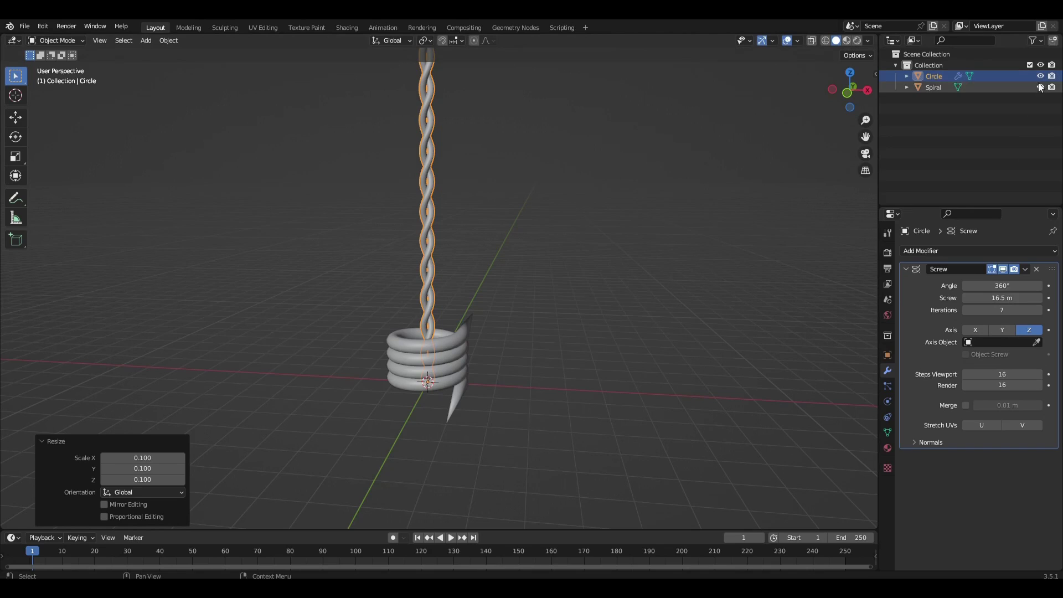
pyautogui.moveTo(508, 269); pyautogui.dragTo(450, 353, button='middle')
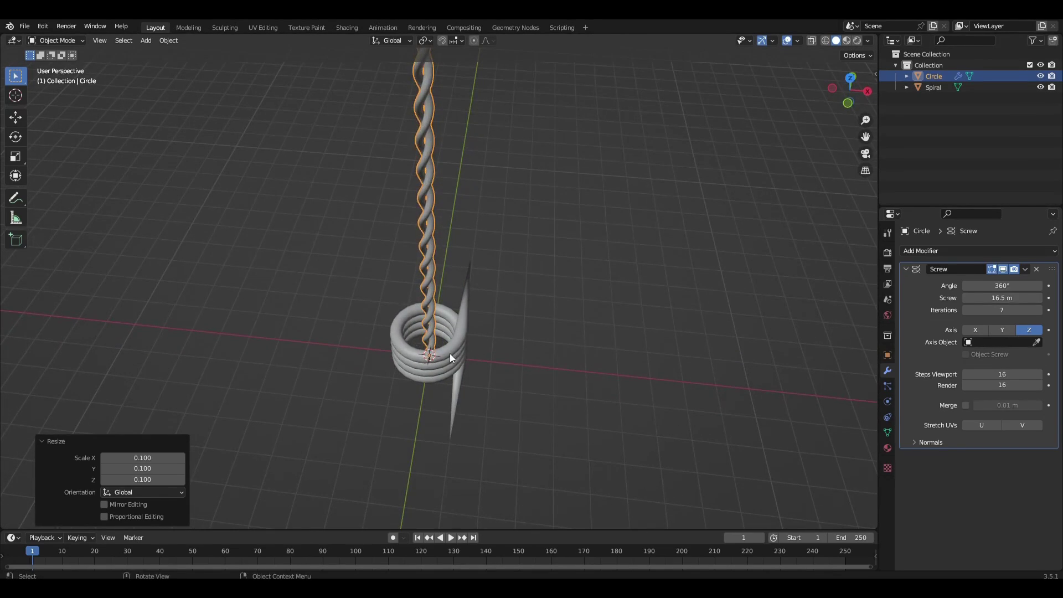
pyautogui.click(449, 353)
pyautogui.press('s')
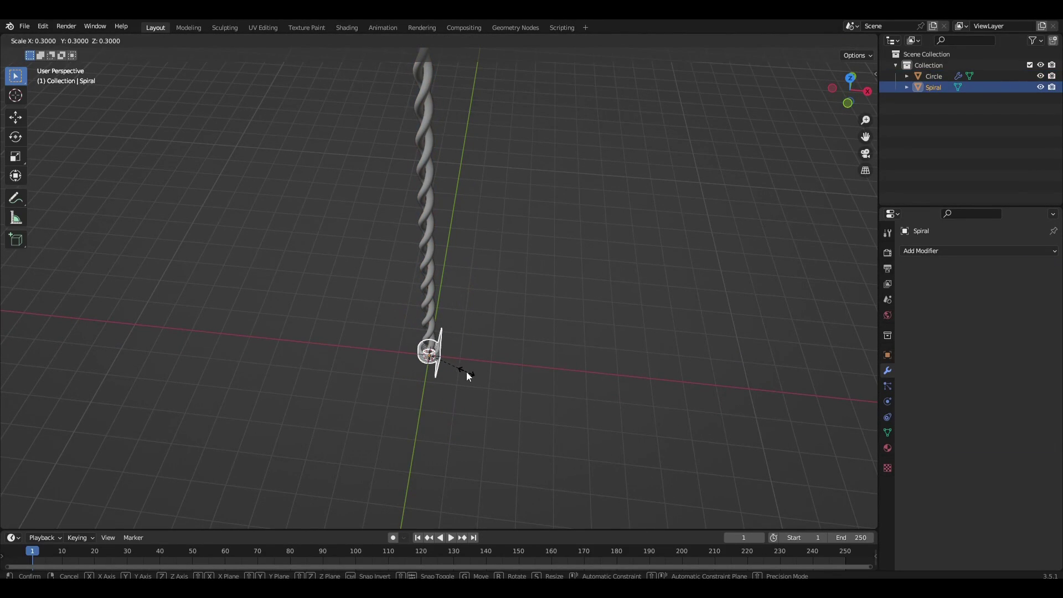
pyautogui.click(468, 371)
pyautogui.scroll(3, 471, 374)
pyautogui.scroll(1, 498, 347)
pyautogui.scroll(3, 499, 347)
pyautogui.moveTo(499, 347); pyautogui.dragTo(411, 274, button='middle')
pyautogui.press('s')
pyautogui.click(552, 333)
pyautogui.scroll(-6, 466, 241)
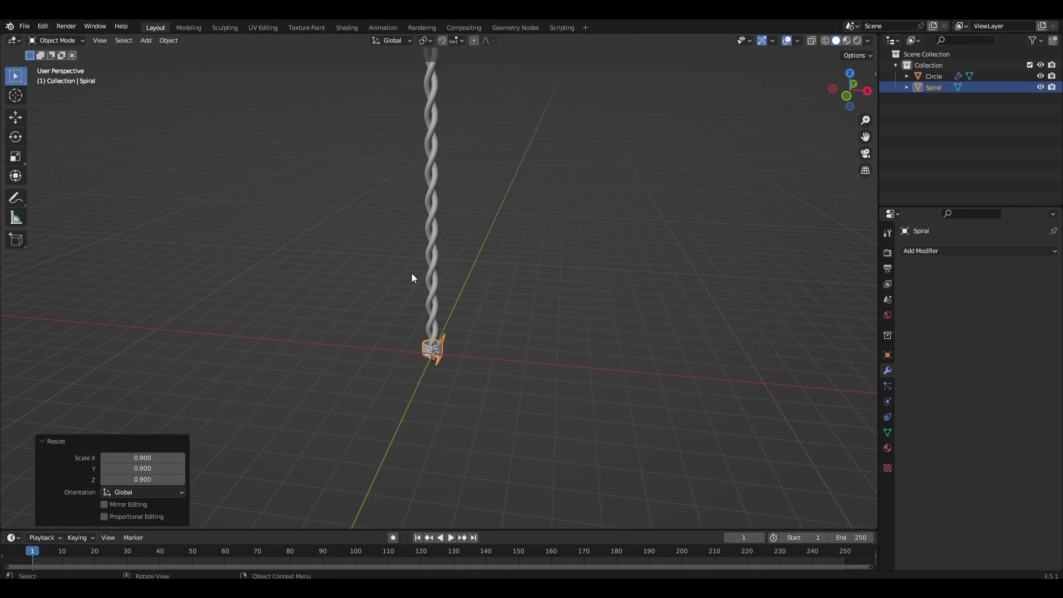
# - Apply the Screw modifier on the twisted wire
pyautogui.click(429, 275)
pyautogui.moveTo(799, 327); pyautogui.dragTo(809, 299, button='middle')
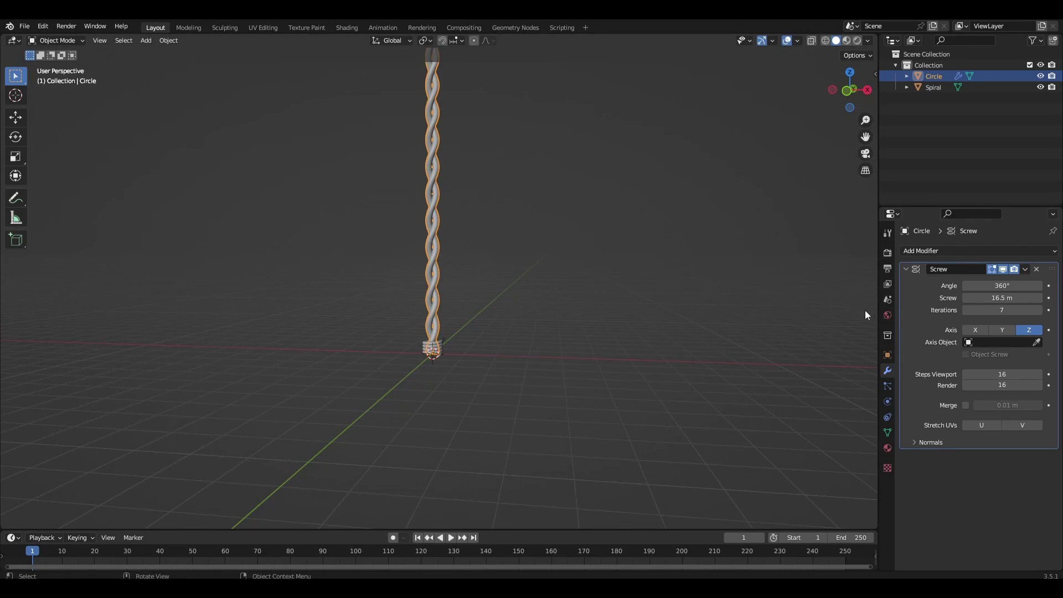
pyautogui.click(1025, 269)
pyautogui.click(992, 280)
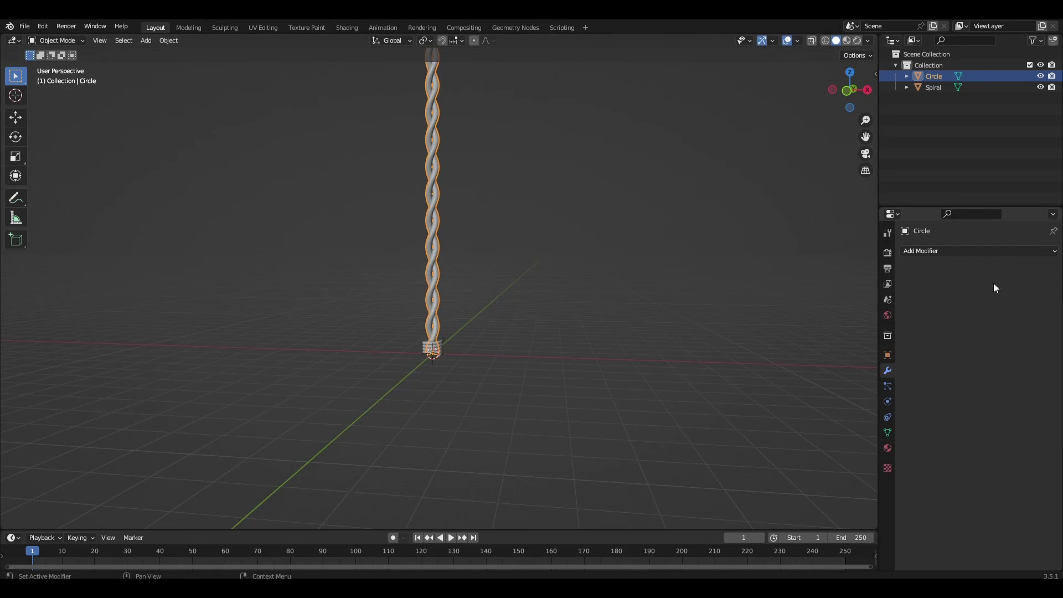
pyautogui.scroll(-4, 455, 180)
pyautogui.scroll(5, 471, 249)
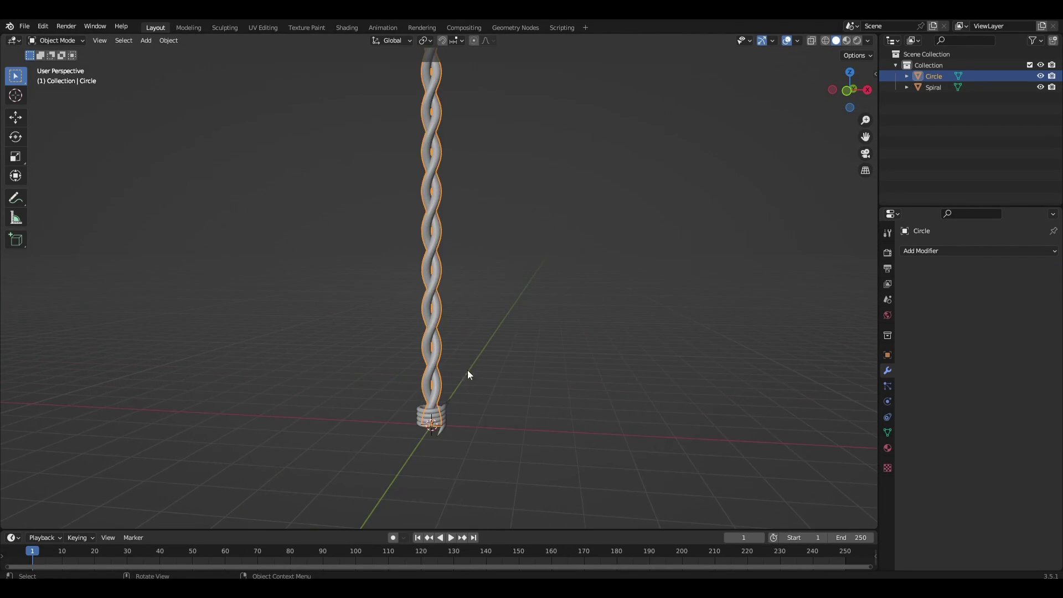
# - Select the Spiral coil and switch to front orthographic view
pyautogui.click(440, 408)
pyautogui.press('KP_1')
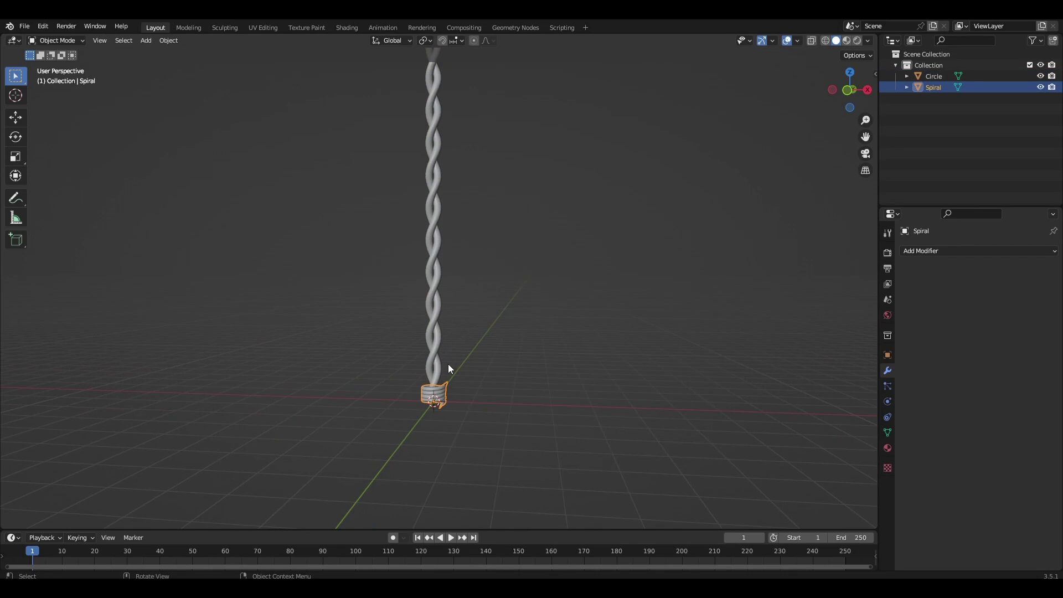
pyautogui.press('KP_5')
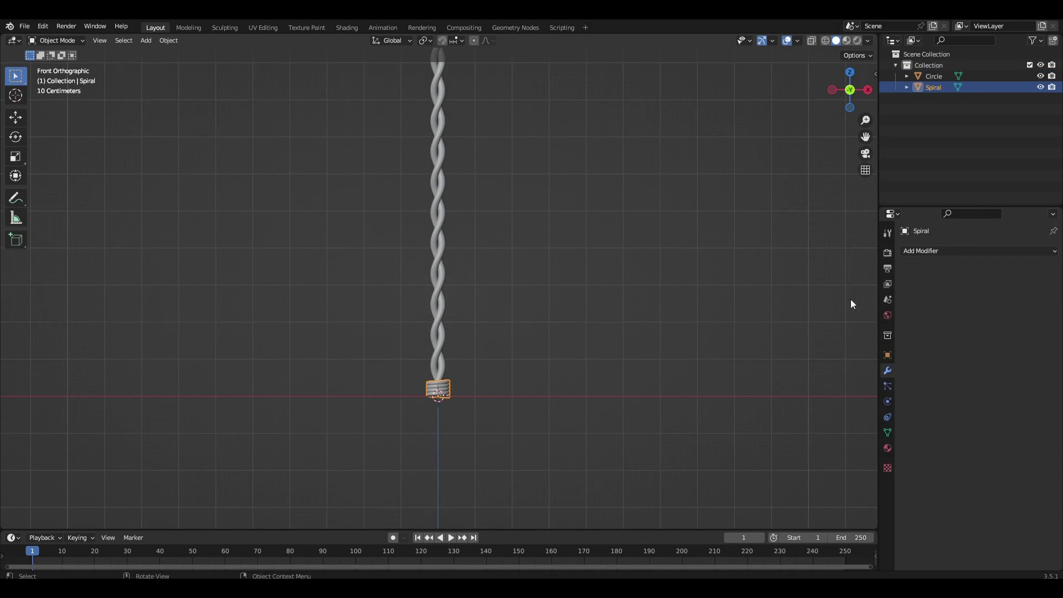
# - Add an Array modifier to the Spiral with relative offset X 0 and Z 3.6
pyautogui.click(919, 251)
pyautogui.click(863, 278)
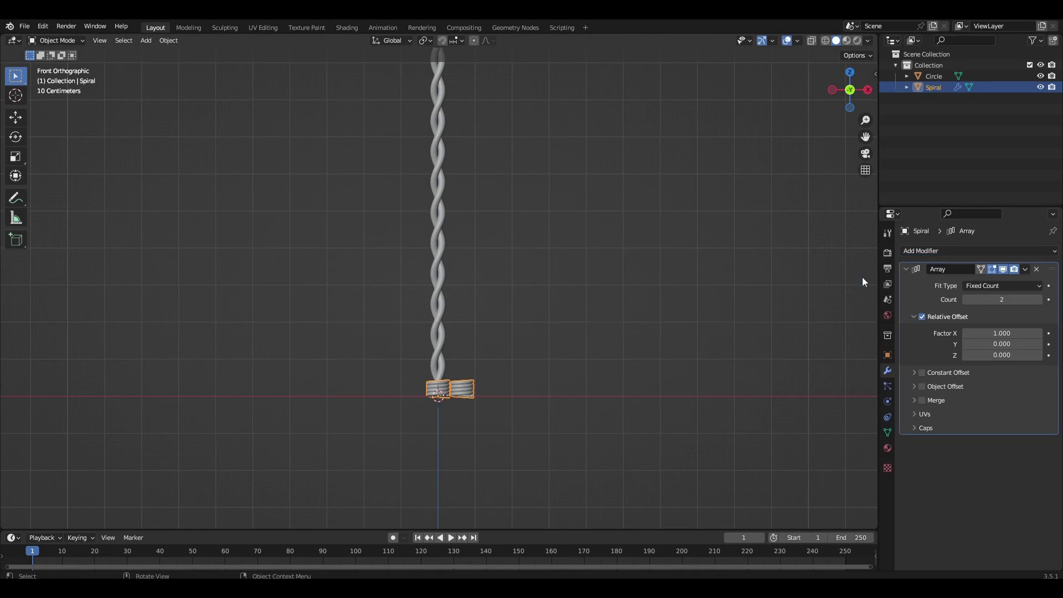
pyautogui.click(986, 352)
pyautogui.write('1')
pyautogui.press('Return')
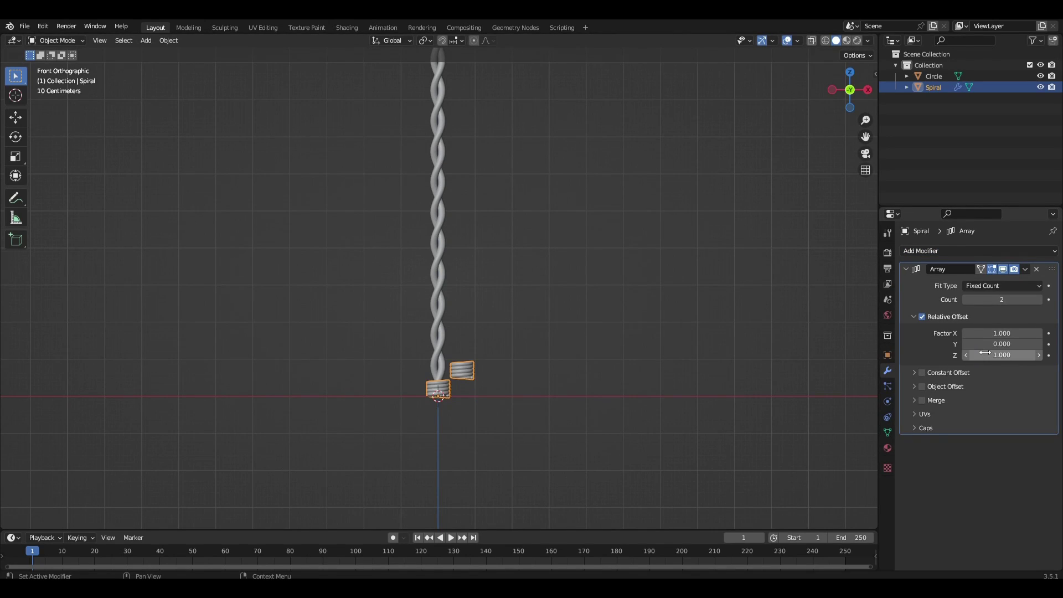
pyautogui.click(1008, 331)
pyautogui.press('Return')
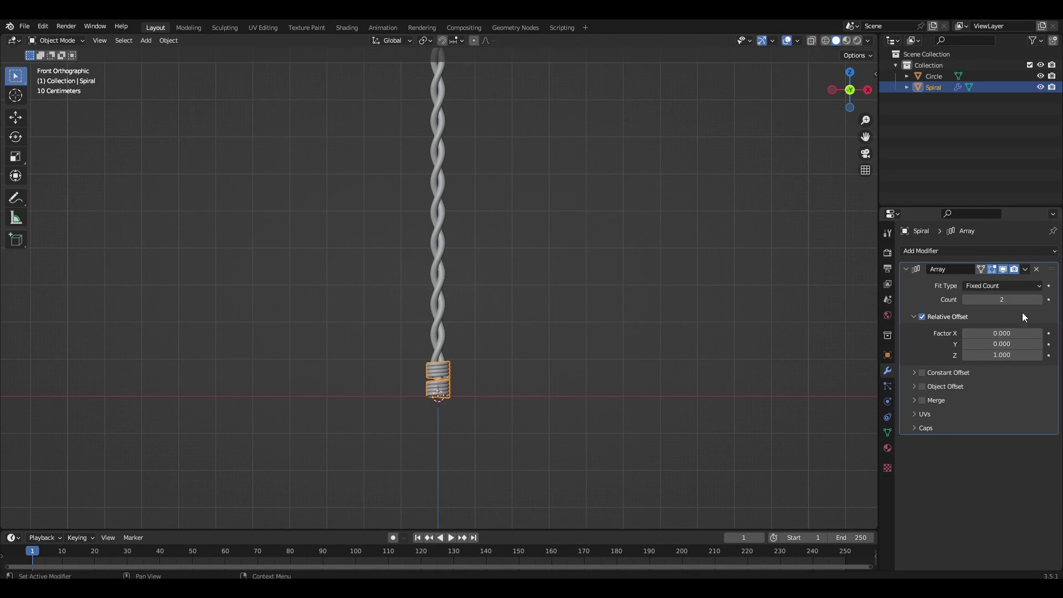
pyautogui.moveTo(989, 355); pyautogui.dragTo(1021, 355)
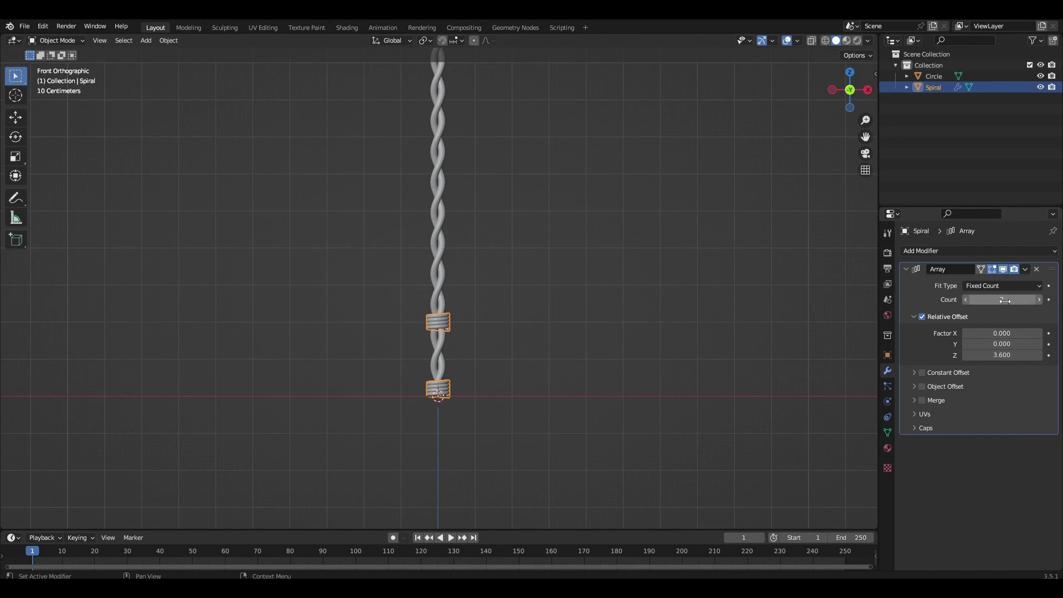
# - Raise the array count to 9 barbs, then select the Circle wire
pyautogui.moveTo(1034, 300); pyautogui.dragTo(1057, 300)
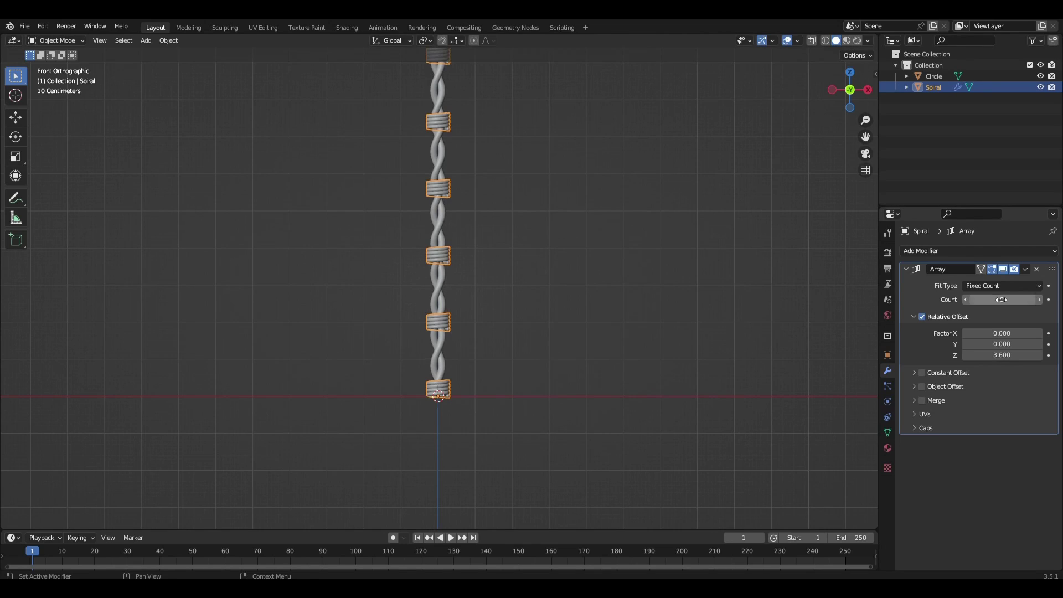
pyautogui.scroll(-6, 545, 218)
pyautogui.scroll(3, 541, 233)
pyautogui.scroll(3, 548, 224)
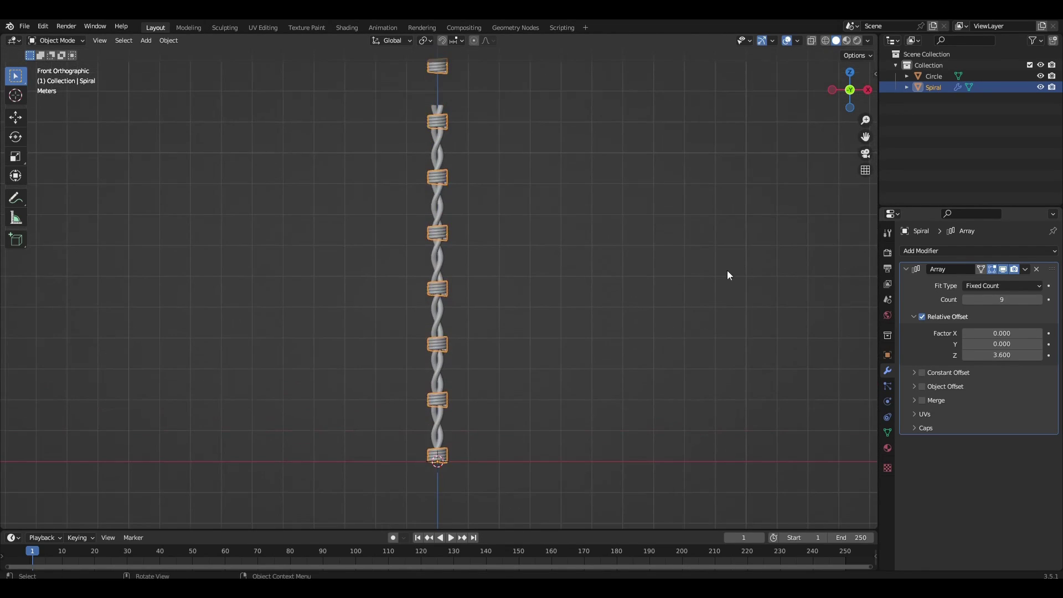
pyautogui.scroll(-4, 609, 255)
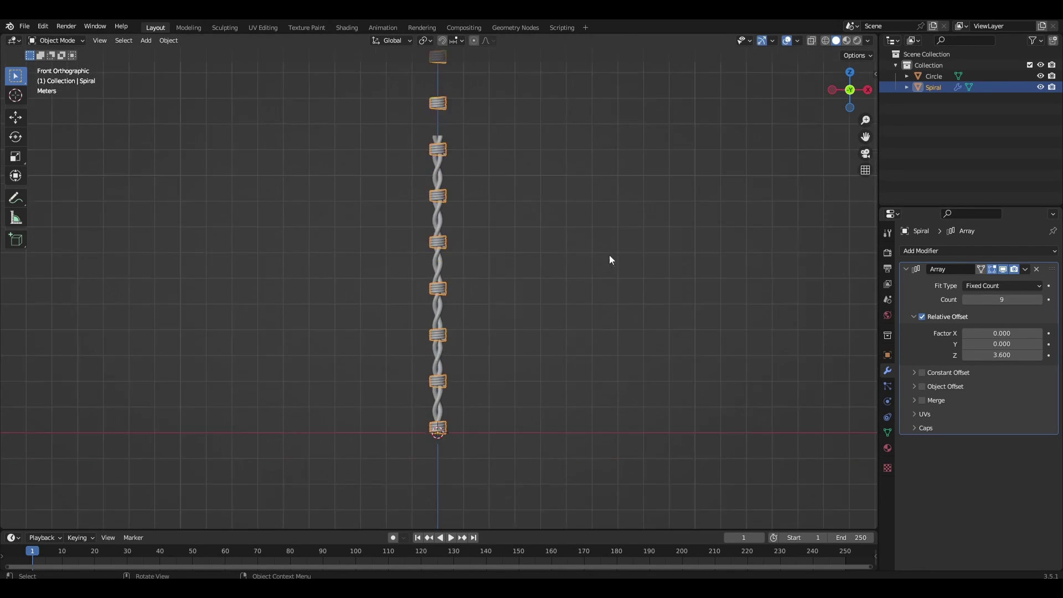
pyautogui.click(445, 328)
# - Add an Array modifier to the wire with relative offset X 0 and Z 1
pyautogui.click(918, 250)
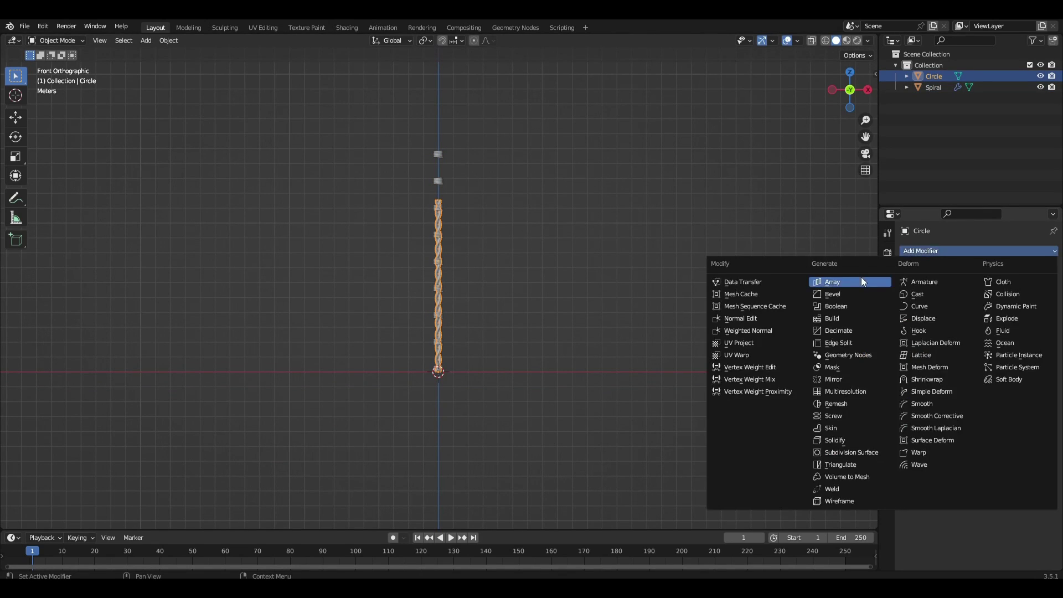
pyautogui.click(860, 277)
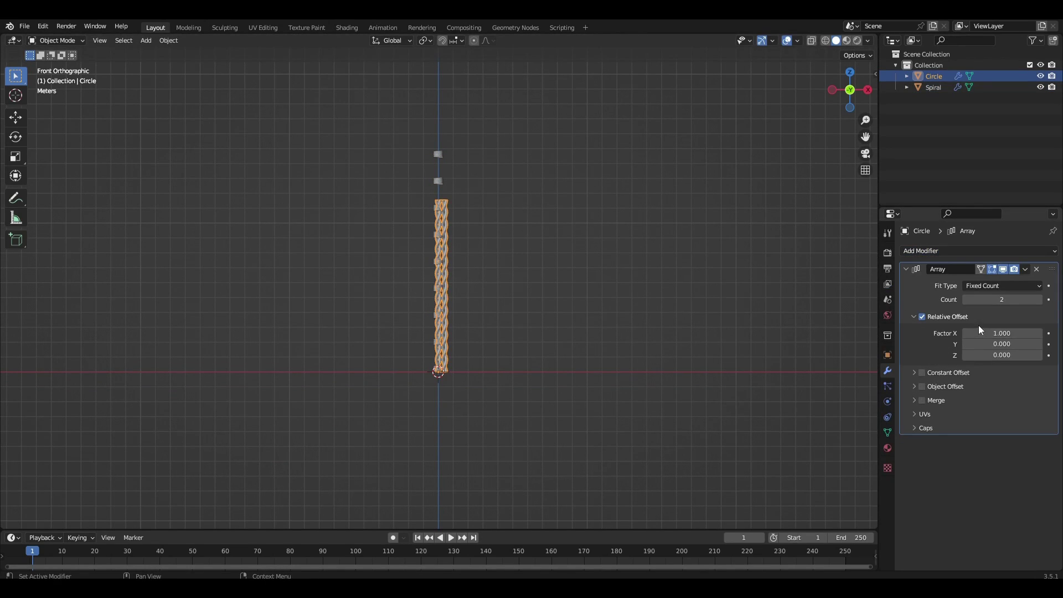
pyautogui.doubleClick(991, 355)
pyautogui.write('1')
pyautogui.press('Return')
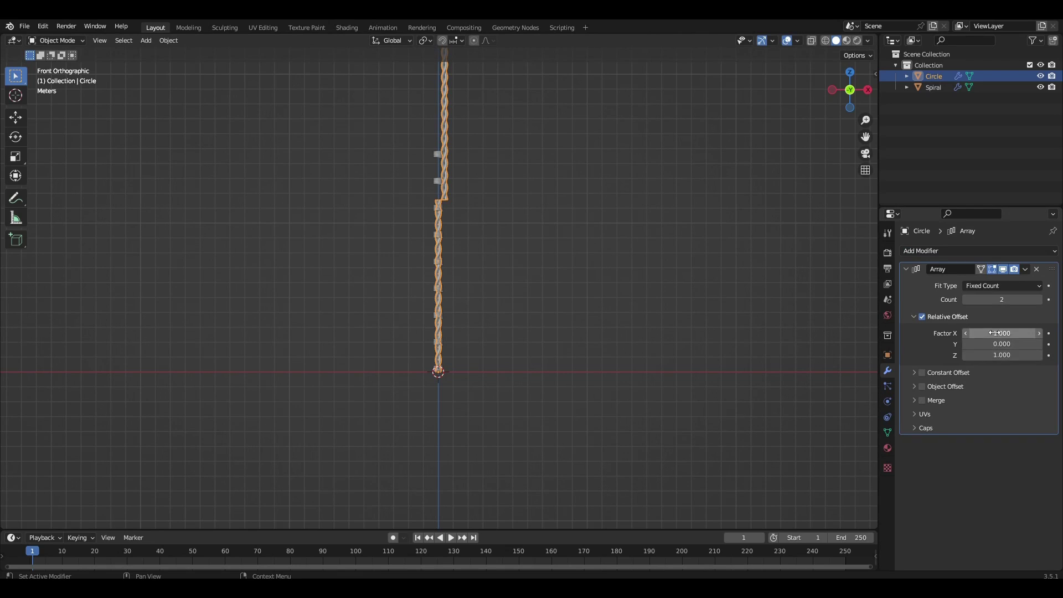
pyautogui.doubleClick(996, 333)
pyautogui.write('0')
pyautogui.press('Return')
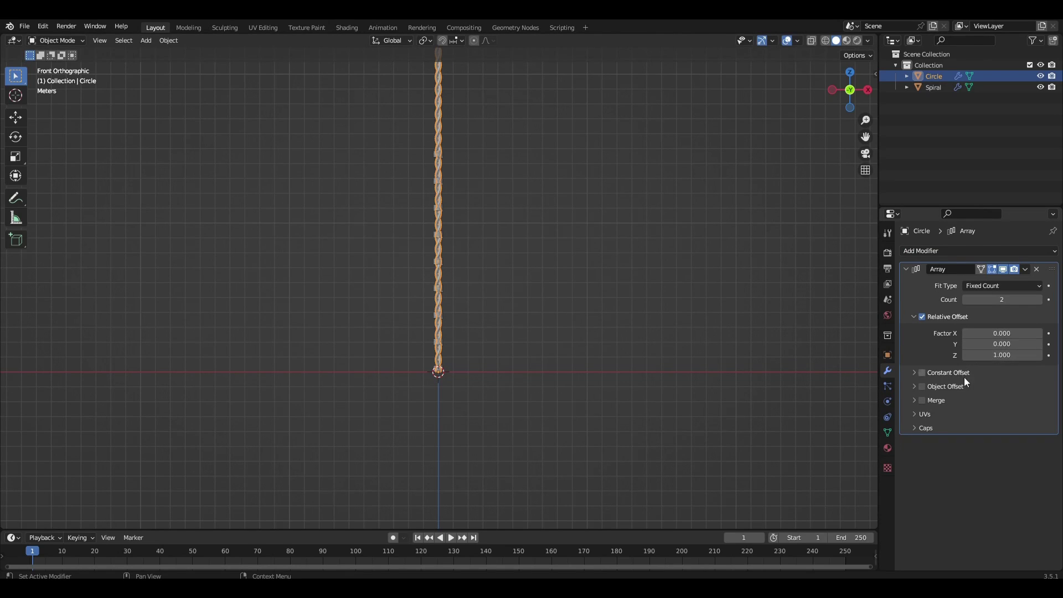
# - Check the stacked wire in perspective and apply the Array with Ctrl+A
pyautogui.scroll(-2, 566, 270)
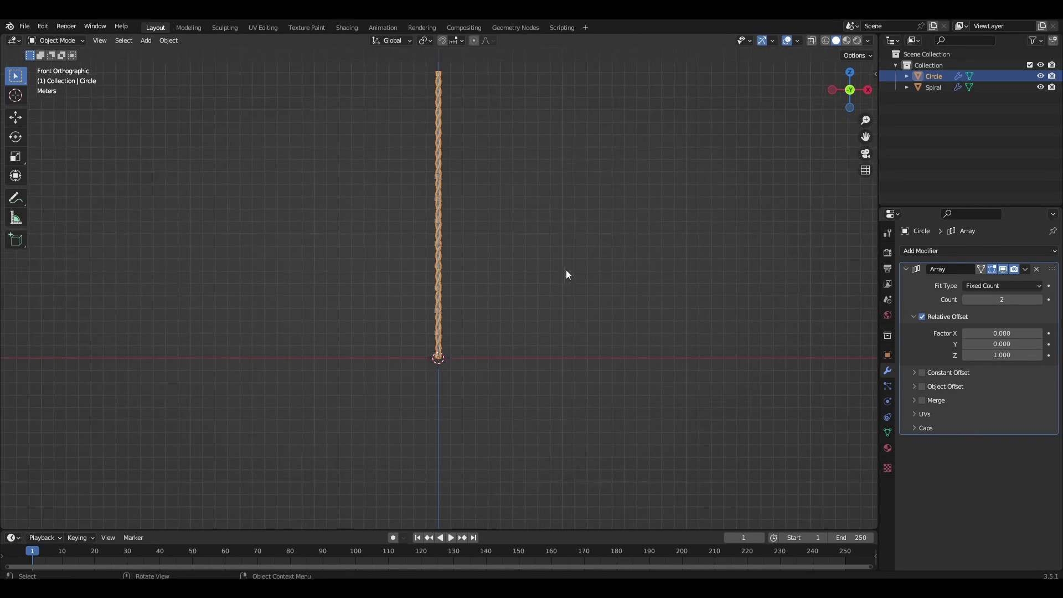
pyautogui.scroll(3, 545, 275)
pyautogui.scroll(5, 545, 281)
pyautogui.moveTo(542, 284); pyautogui.dragTo(516, 268, button='middle')
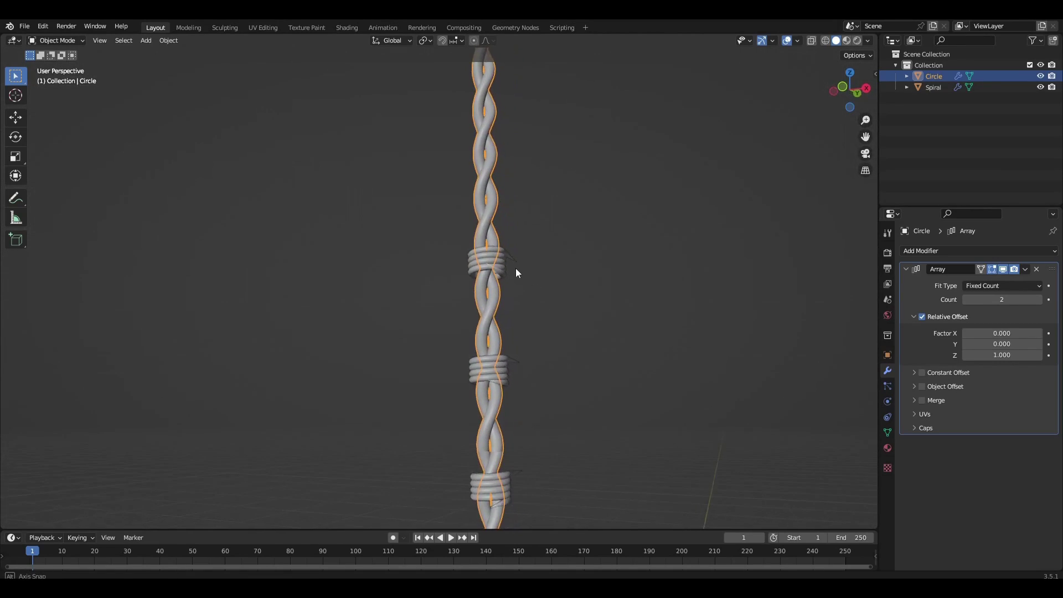
pyautogui.scroll(-3, 510, 380)
pyautogui.scroll(3, 493, 317)
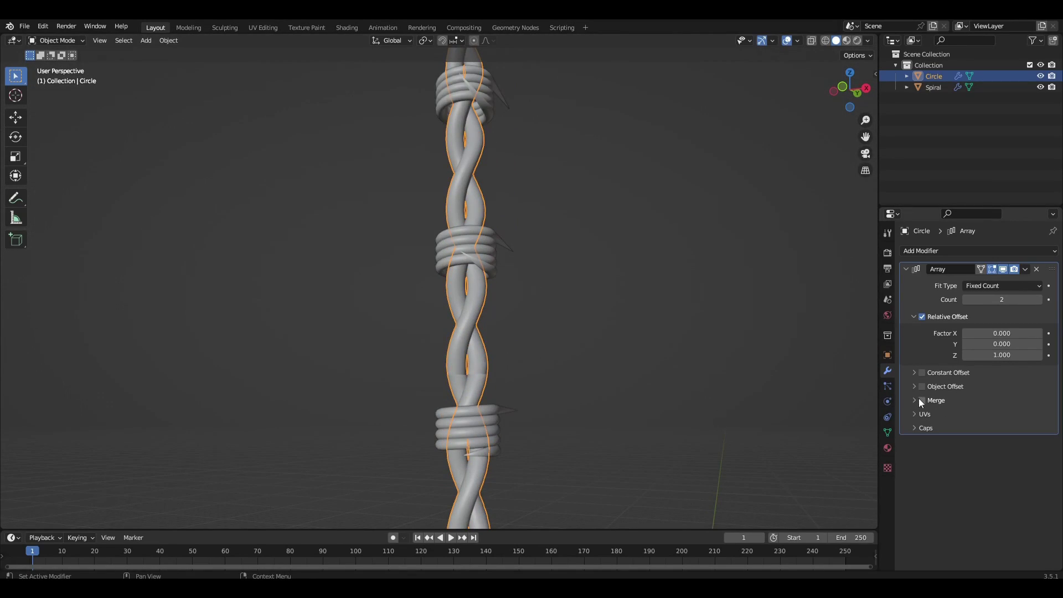
pyautogui.scroll(-8, 521, 458)
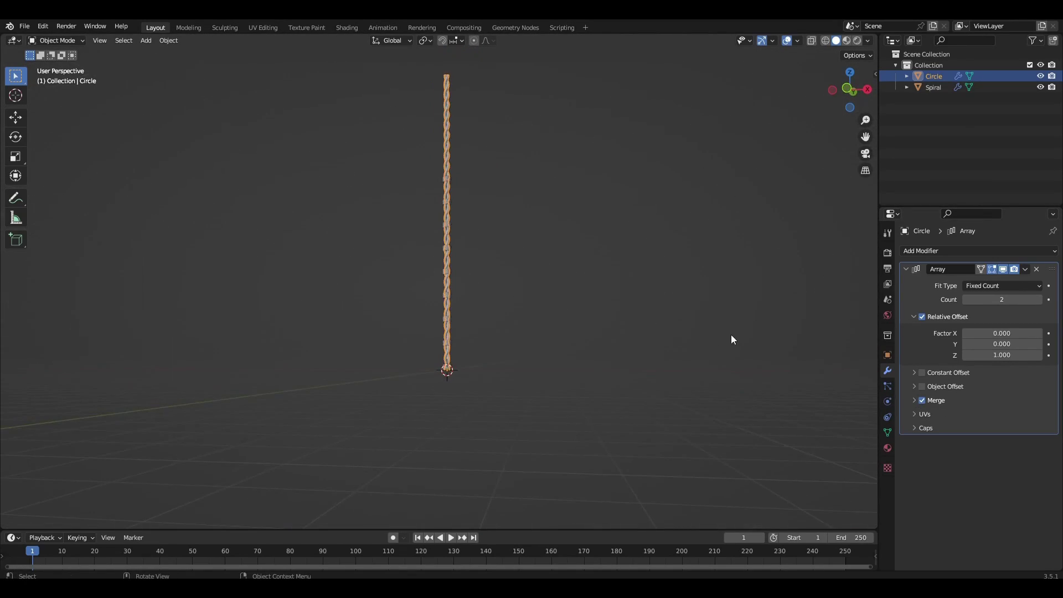
pyautogui.hotkey('ctrl', 'a')
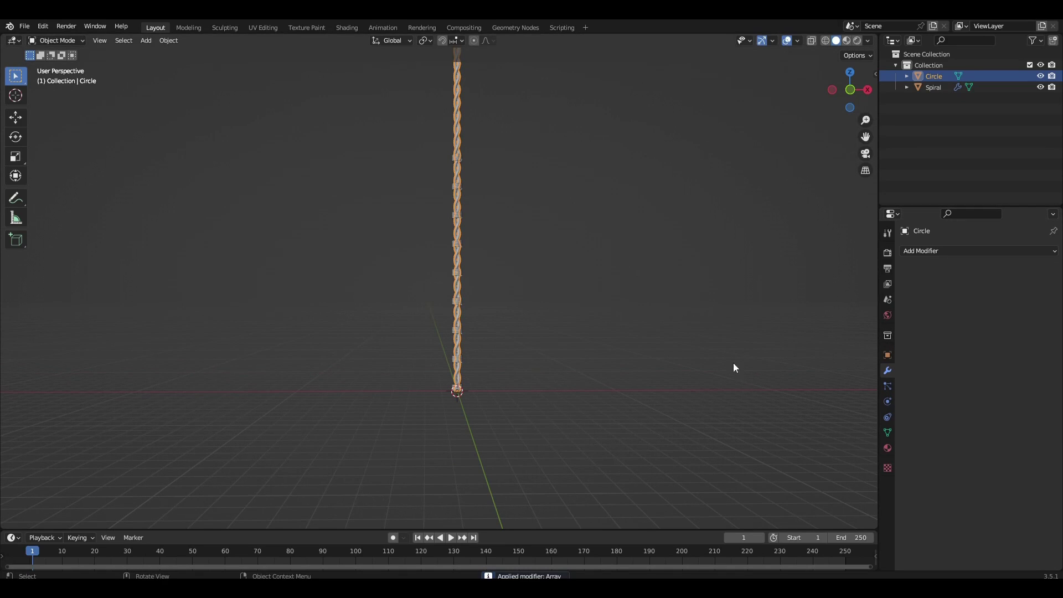
# - Select the Spiral barb object and return to the centred front orthographic view
pyautogui.scroll(5, 508, 270)
pyautogui.click(486, 255)
pyautogui.press('KP_1')
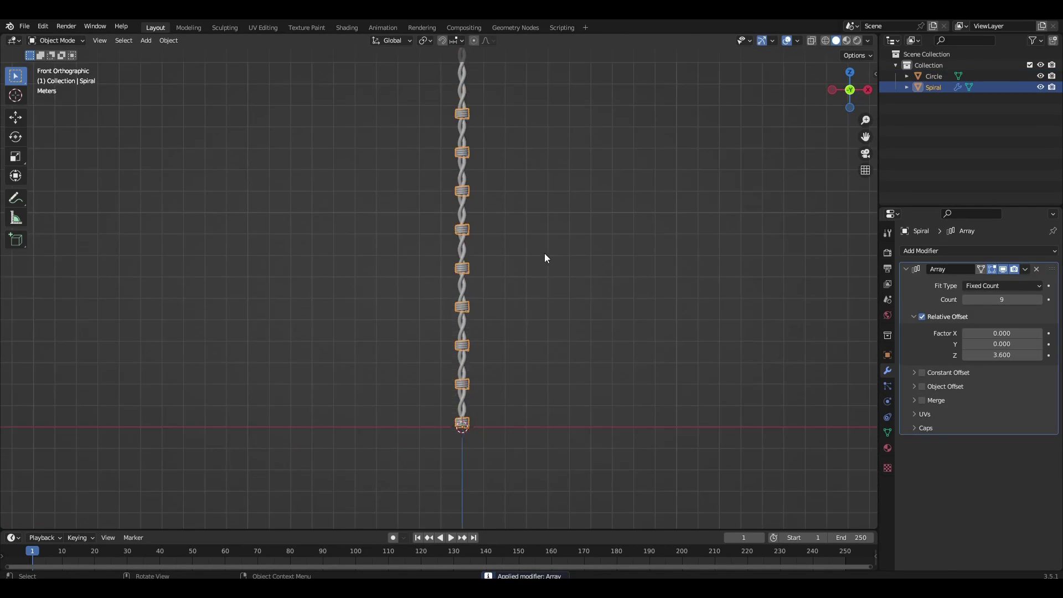
pyautogui.scroll(-2, 535, 199)
pyautogui.keyDown('shift'); pyautogui.moveTo(535, 198); pyautogui.dragTo(517, 260, button='middle'); pyautogui.keyUp('shift')
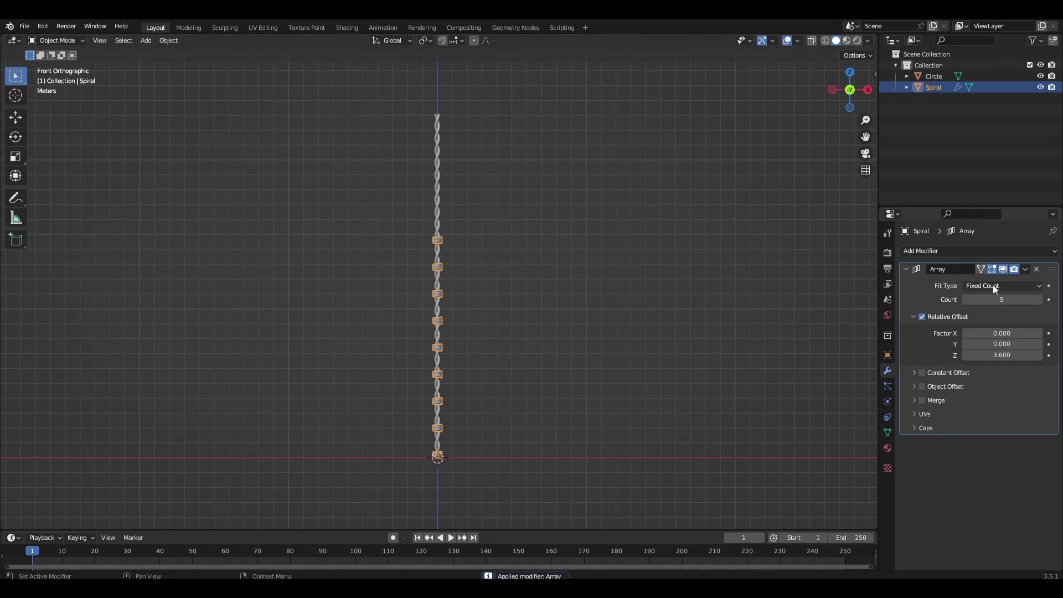
# - Add two more barbs (13 total) and widen the barb spacing to 3.8
pyautogui.click(1039, 300)
pyautogui.click(1039, 299)
pyautogui.click(1039, 300)
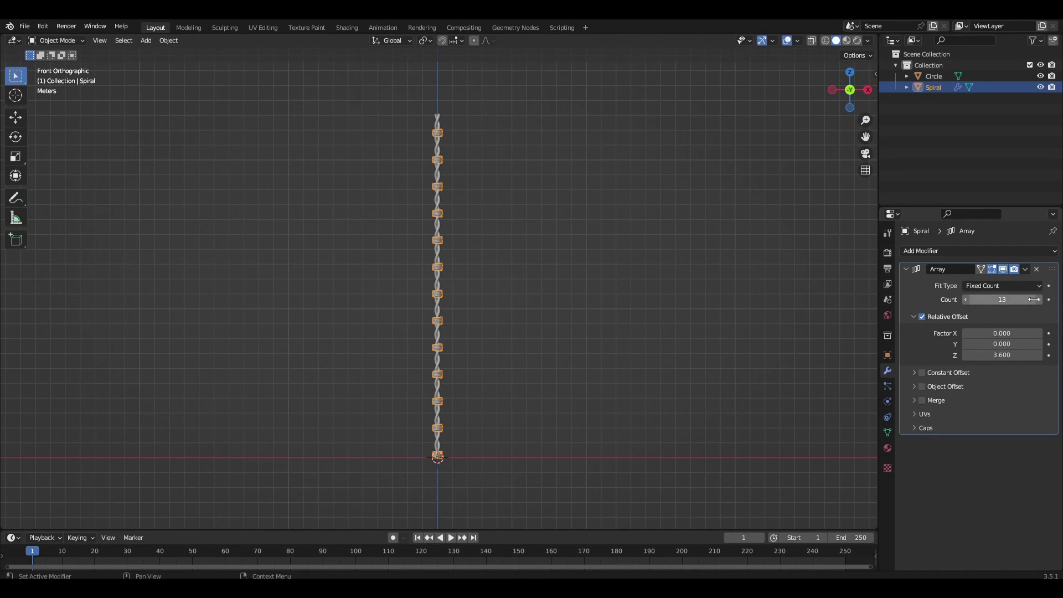
pyautogui.scroll(6, 639, 337)
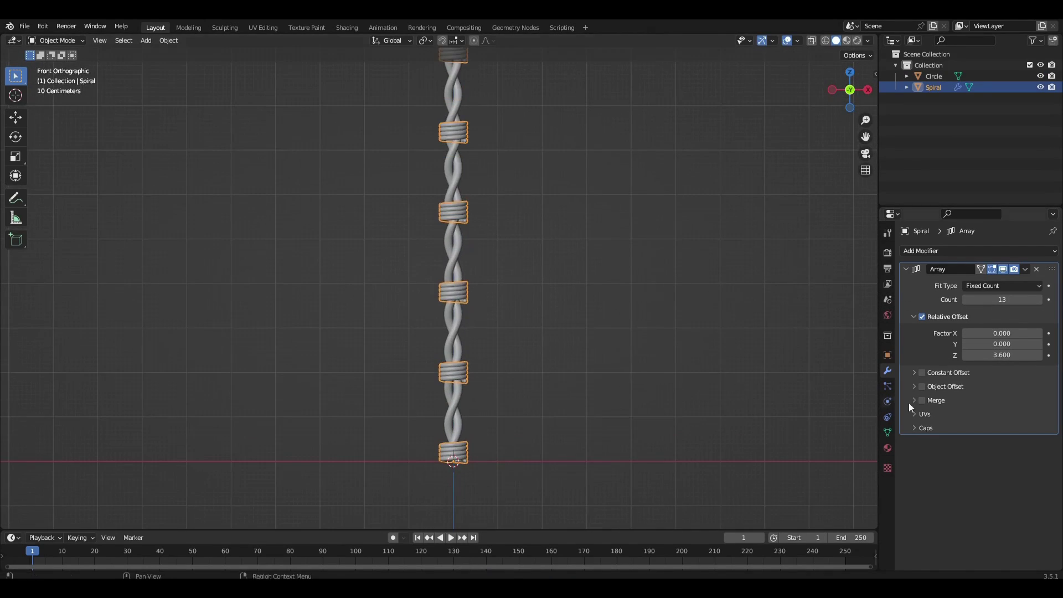
pyautogui.click(1039, 355)
pyautogui.scroll(-8, 529, 144)
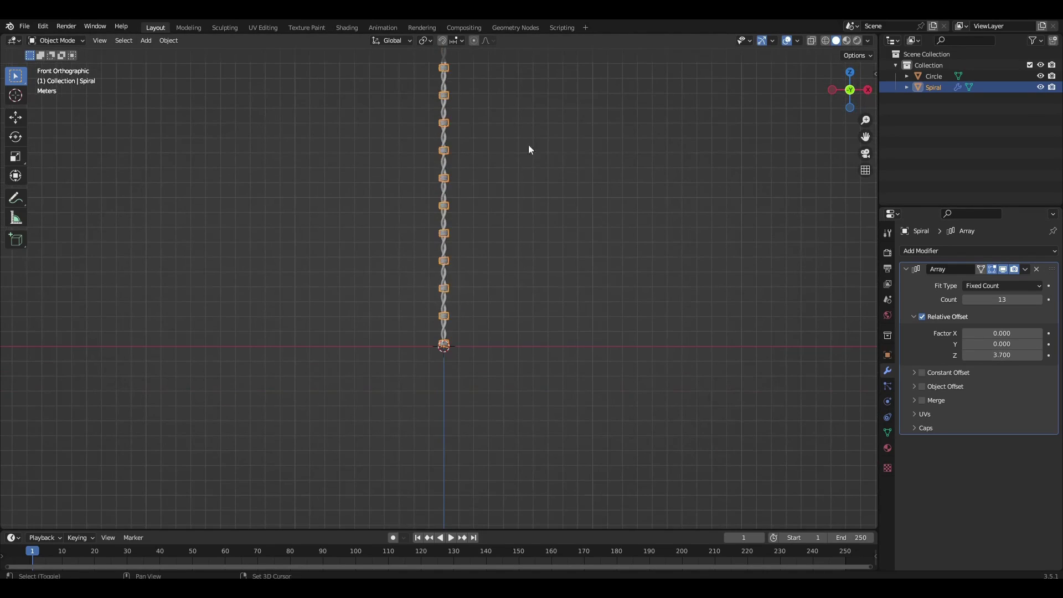
pyautogui.scroll(4, 502, 294)
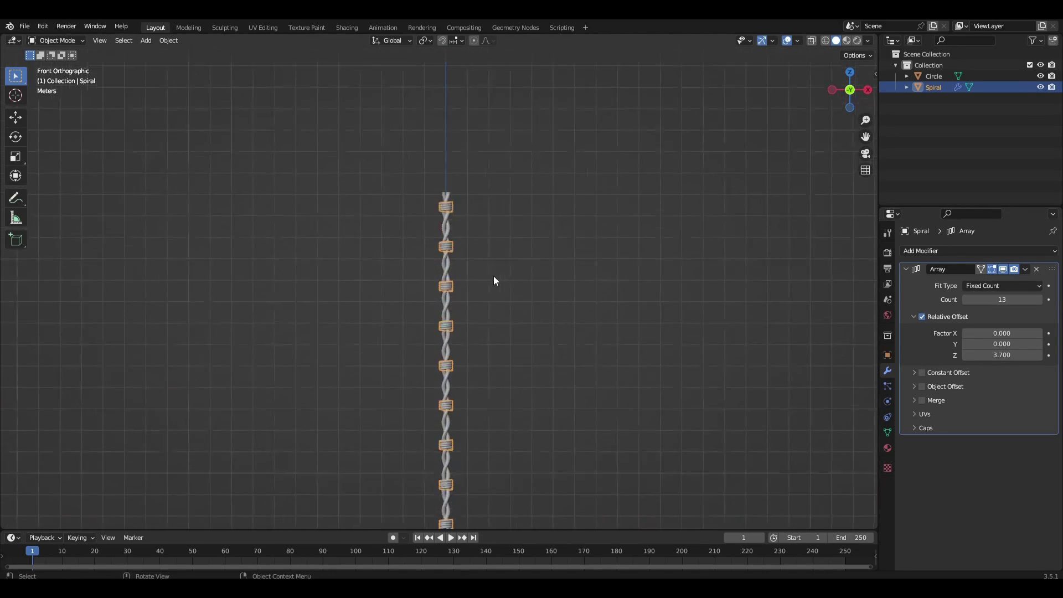
pyautogui.click(1039, 355)
pyautogui.scroll(1, 435, 200)
pyautogui.scroll(6, 435, 201)
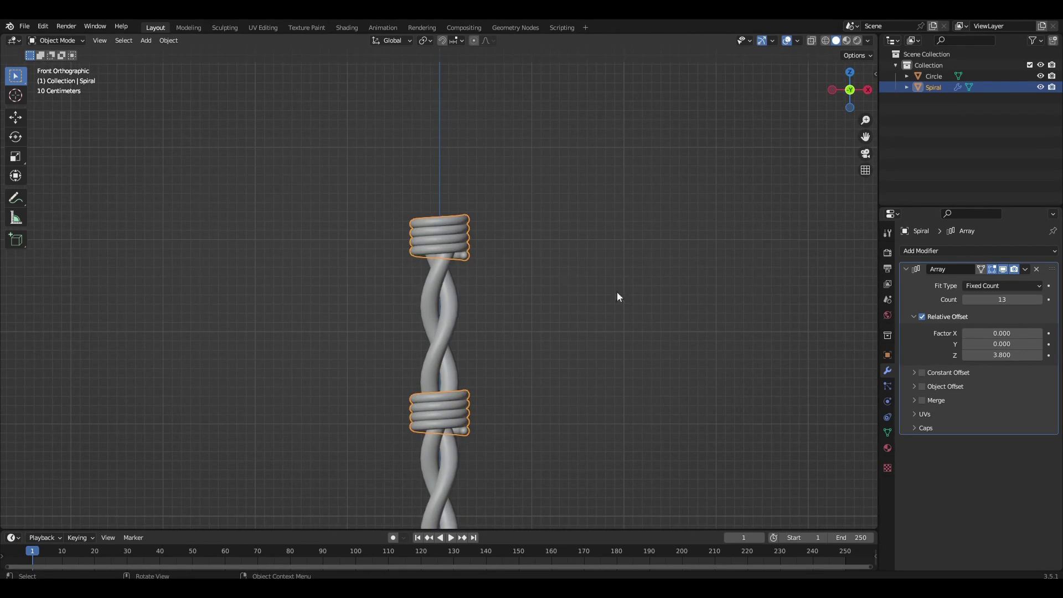
# - Fine-tune the barb Array's Z relative offset to 3.78
pyautogui.doubleClick(986, 354)
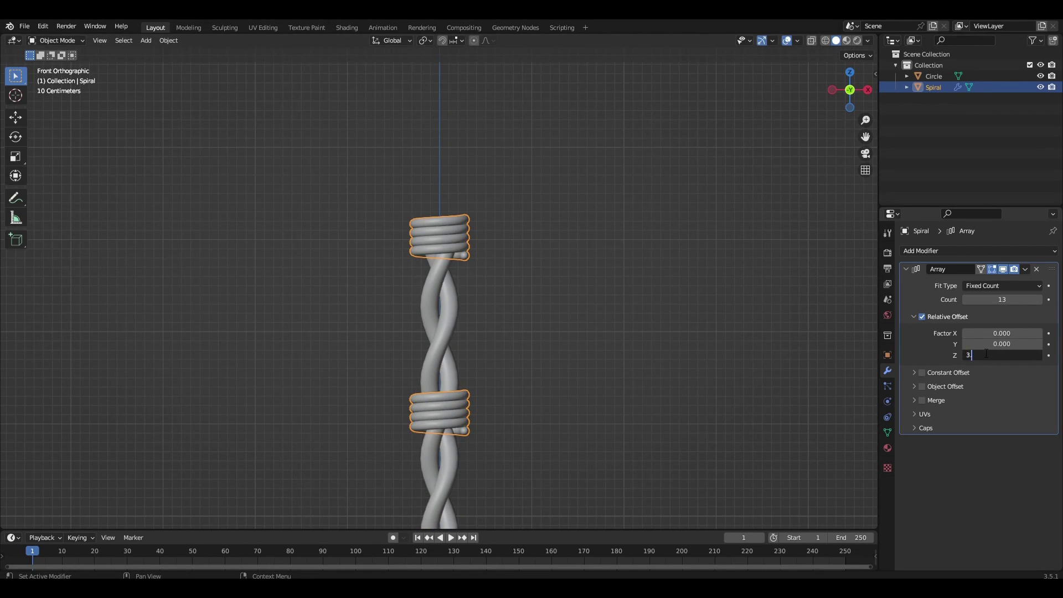
pyautogui.write('75')
pyautogui.press('Return')
pyautogui.doubleClick(985, 354)
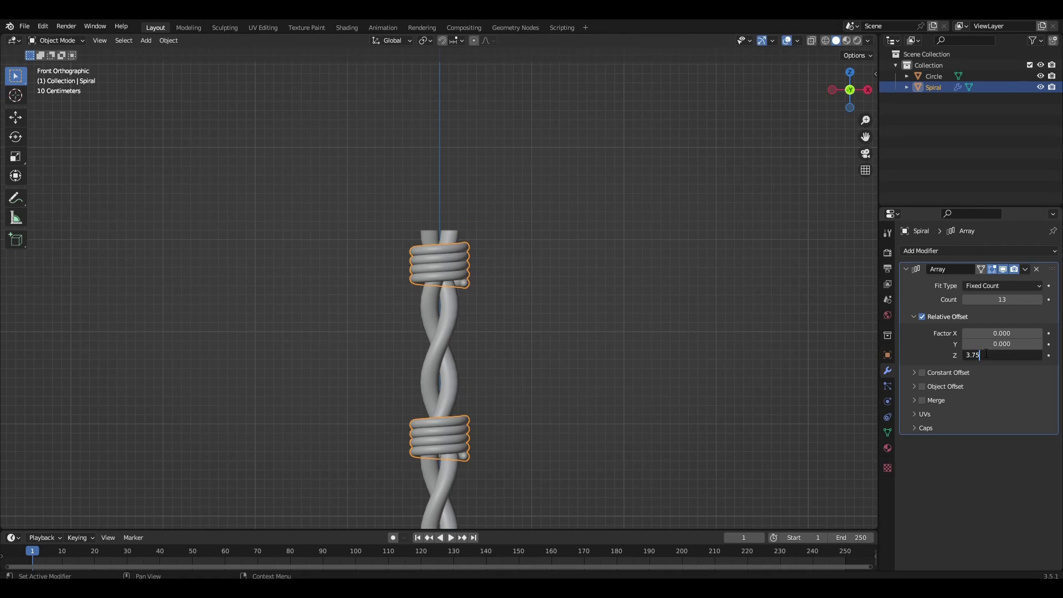
pyautogui.write('7')
pyautogui.press('Return')
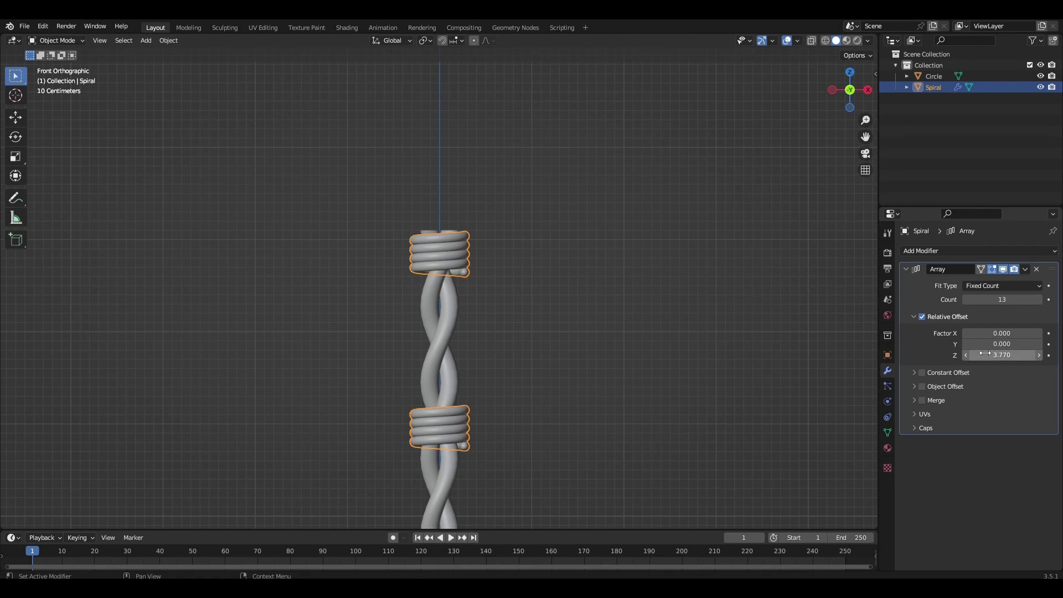
pyautogui.doubleClick(986, 354)
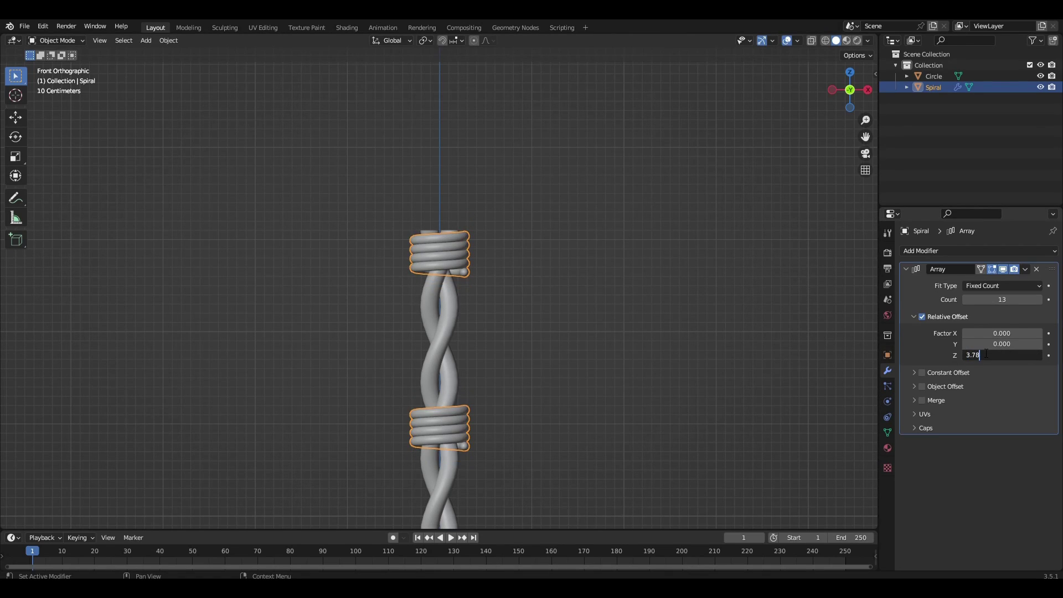
pyautogui.press('Return')
# - Apply the barb Array in perspective view and add the wire to the selection
pyautogui.scroll(-6, 626, 367)
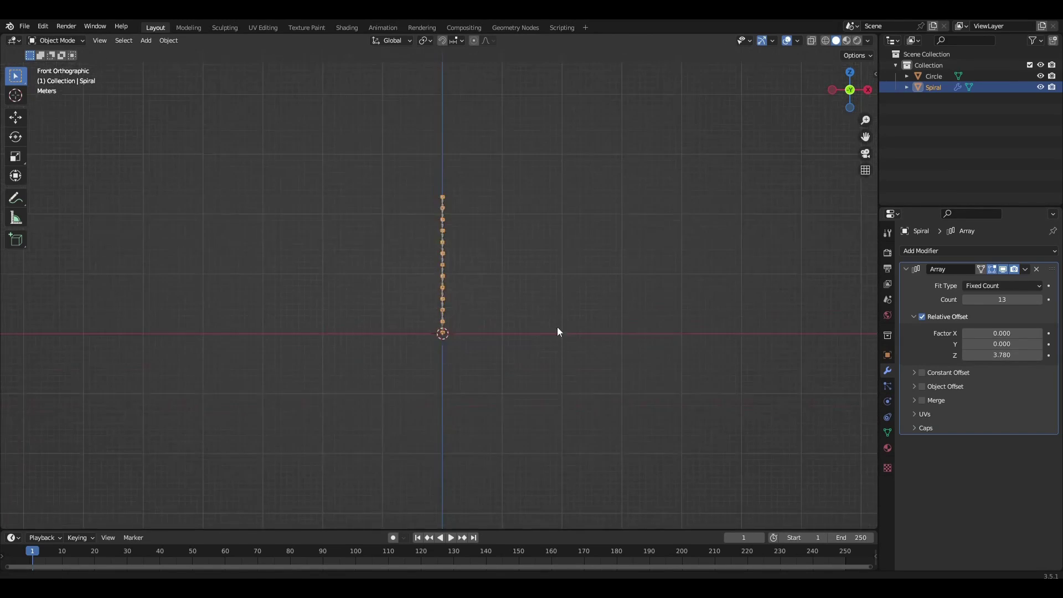
pyautogui.moveTo(557, 332); pyautogui.dragTo(530, 299, button='middle')
pyautogui.scroll(4, 530, 299)
pyautogui.hotkey('ctrl', 'a')
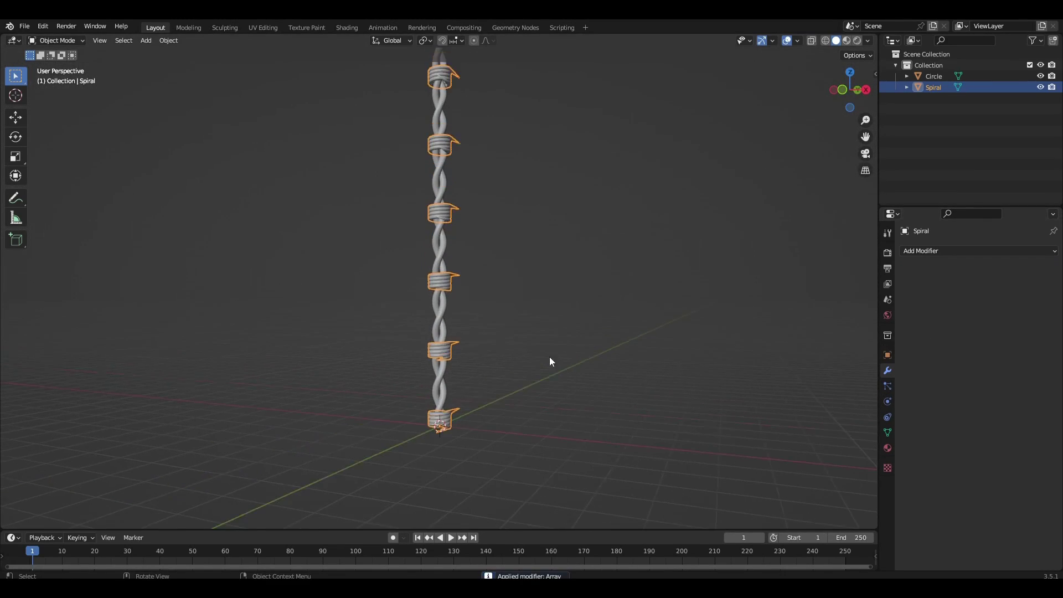
pyautogui.scroll(1, 435, 314)
pyautogui.keyDown('shift'); pyautogui.click(435, 313); pyautogui.keyUp('shift')
# - Join the spiral barbs into the wire with Ctrl+J and rotate it 90° about Y
pyautogui.hotkey('ctrl', 'j')
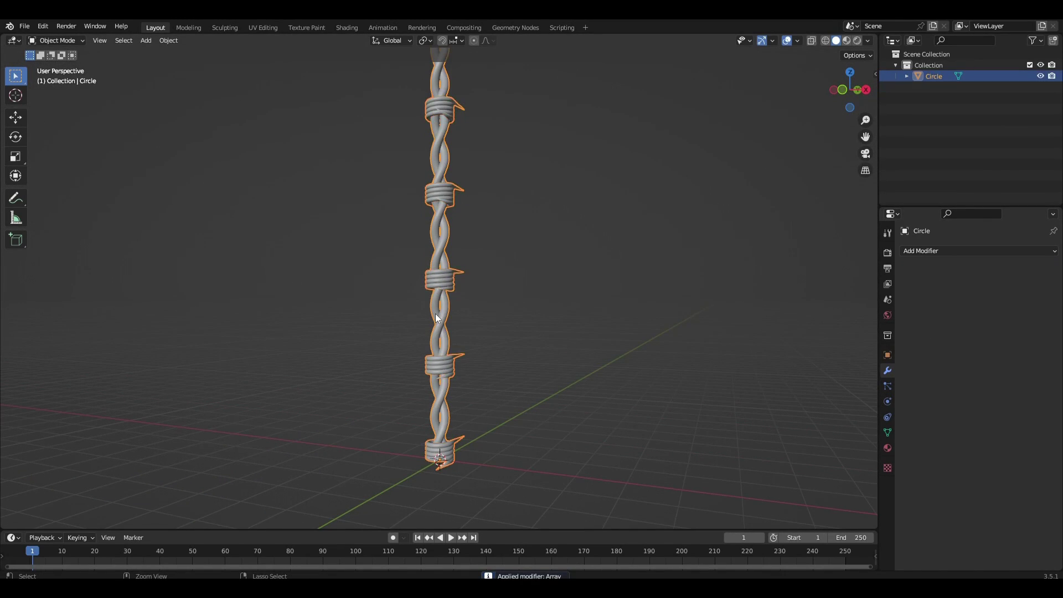
pyautogui.scroll(-4, 458, 332)
pyautogui.moveTo(464, 333)
pyautogui.mouseDown(button='middle')
pyautogui.moveTo(451, 325)
pyautogui.moveTo(467, 332)
pyautogui.mouseUp(button='middle')
pyautogui.press('r')
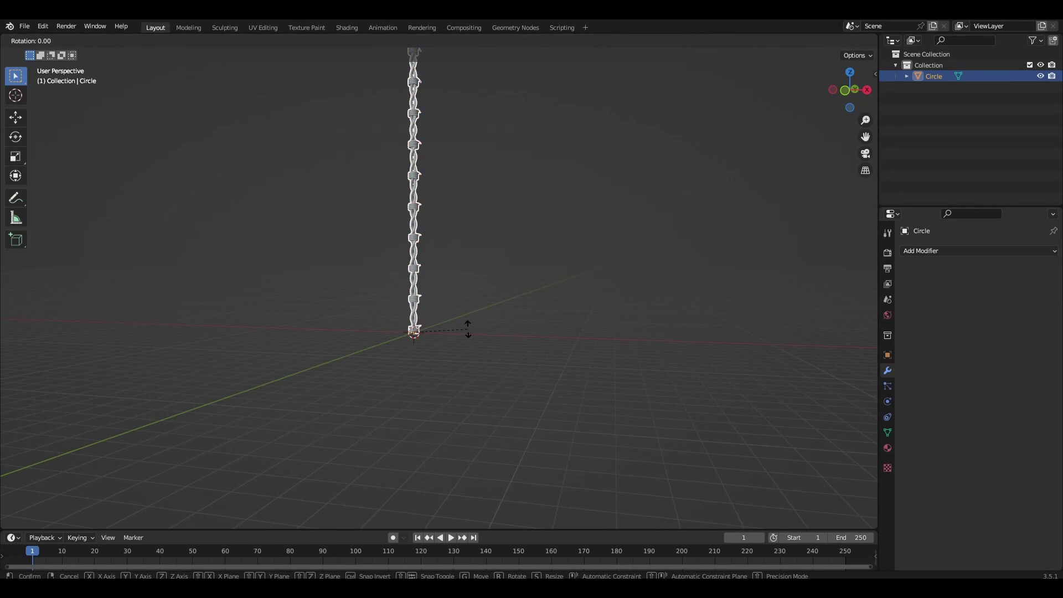
pyautogui.press('y')
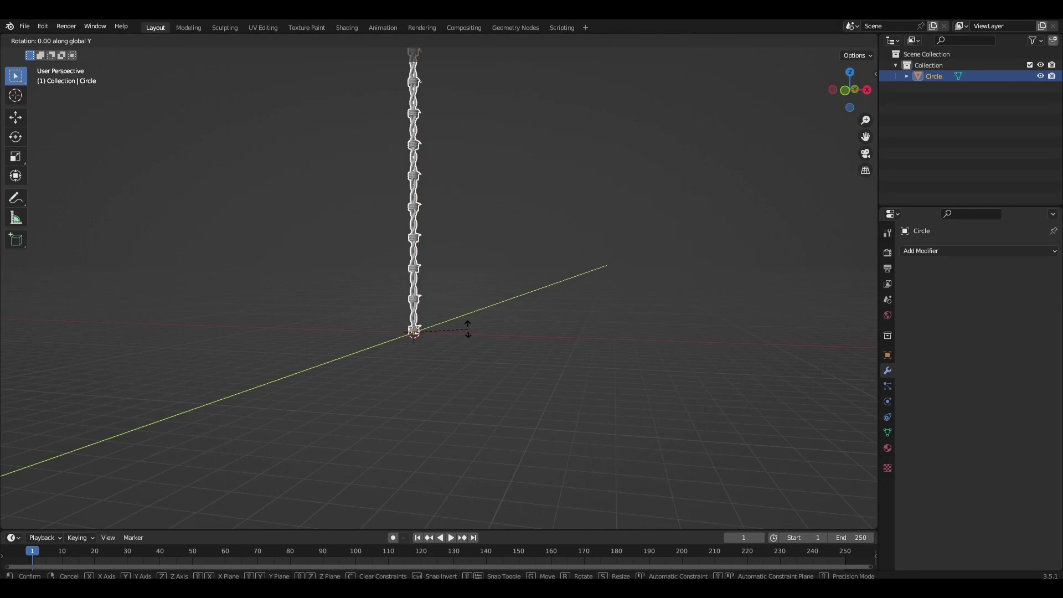
pyautogui.press('9')
pyautogui.press('0')
pyautogui.press('Return')
# - Add a Bezier curve to the scene at the origin
pyautogui.moveTo(467, 329)
pyautogui.mouseDown(button='middle')
pyautogui.moveTo(485, 337)
pyautogui.moveTo(454, 345)
pyautogui.mouseUp(button='middle')
pyautogui.hotkey('shift', 'a')
pyautogui.moveTo(455, 348)
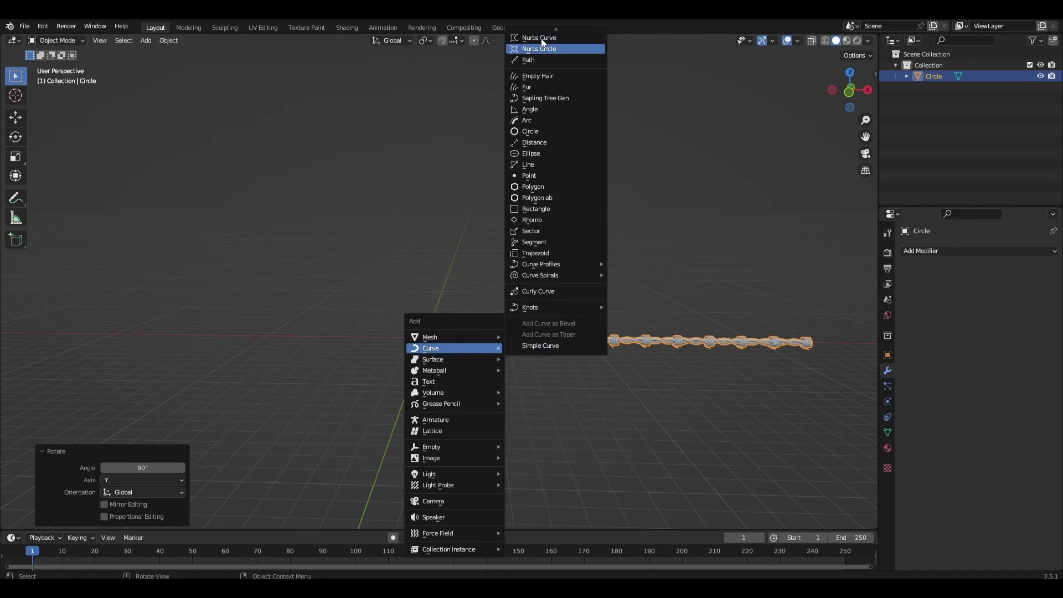
pyautogui.scroll(3, 542, 38)
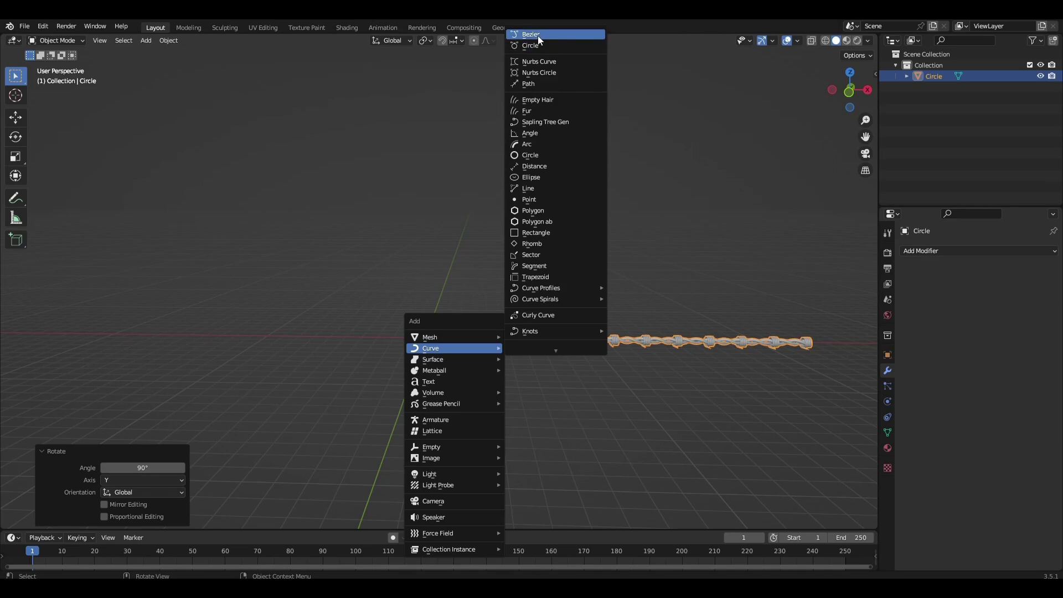
pyautogui.click(539, 36)
# - Rotate the new curve 90° about X and scale it by 3.5 in front view
pyautogui.moveTo(453, 336); pyautogui.dragTo(484, 291, button='middle')
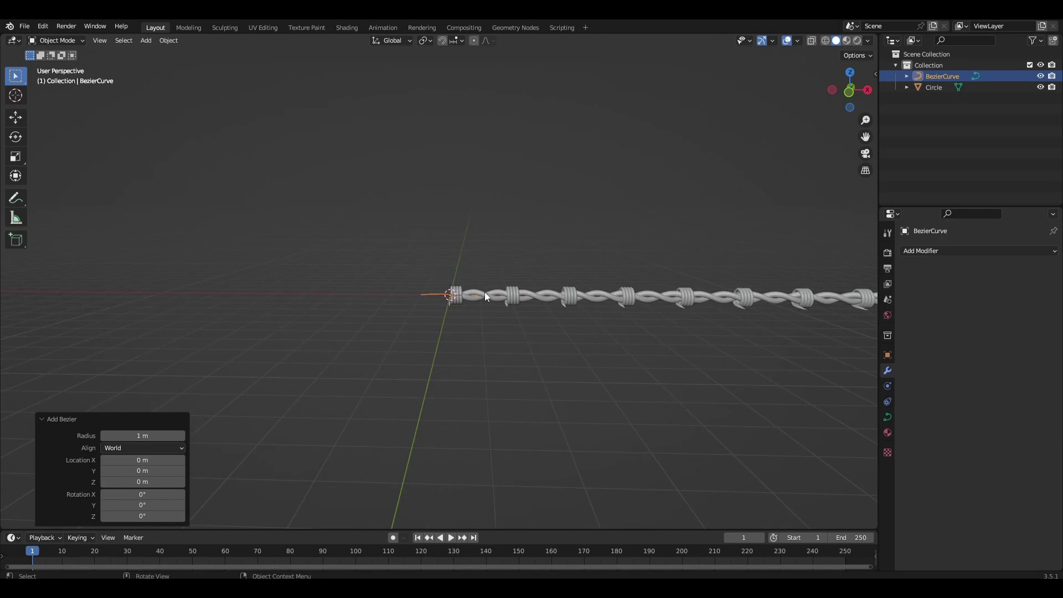
pyautogui.press('KP_1')
pyautogui.write('rx')
pyautogui.write('90')
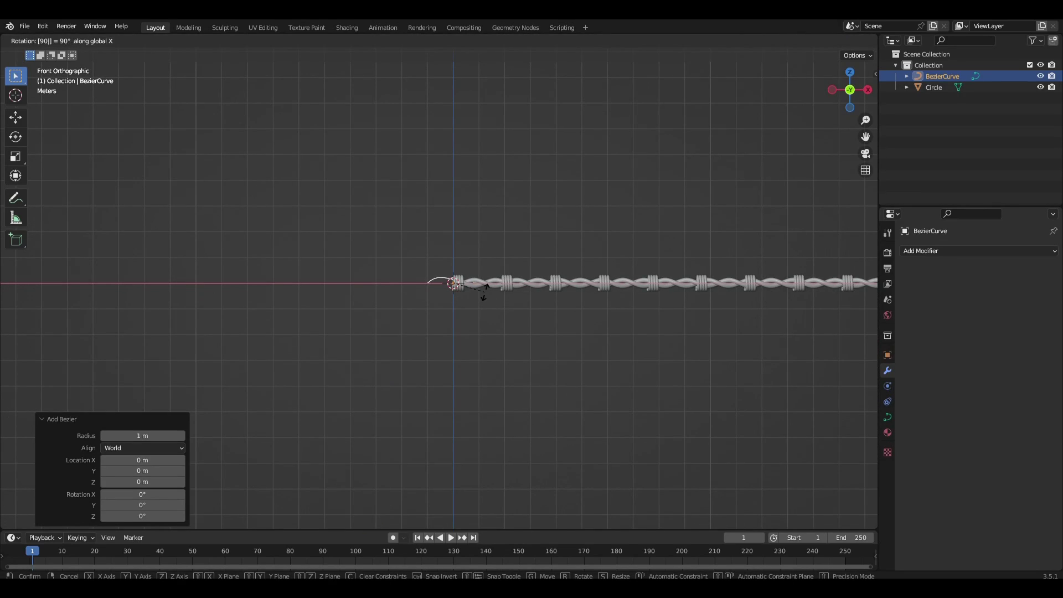
pyautogui.press('Return')
pyautogui.write('s3.5')
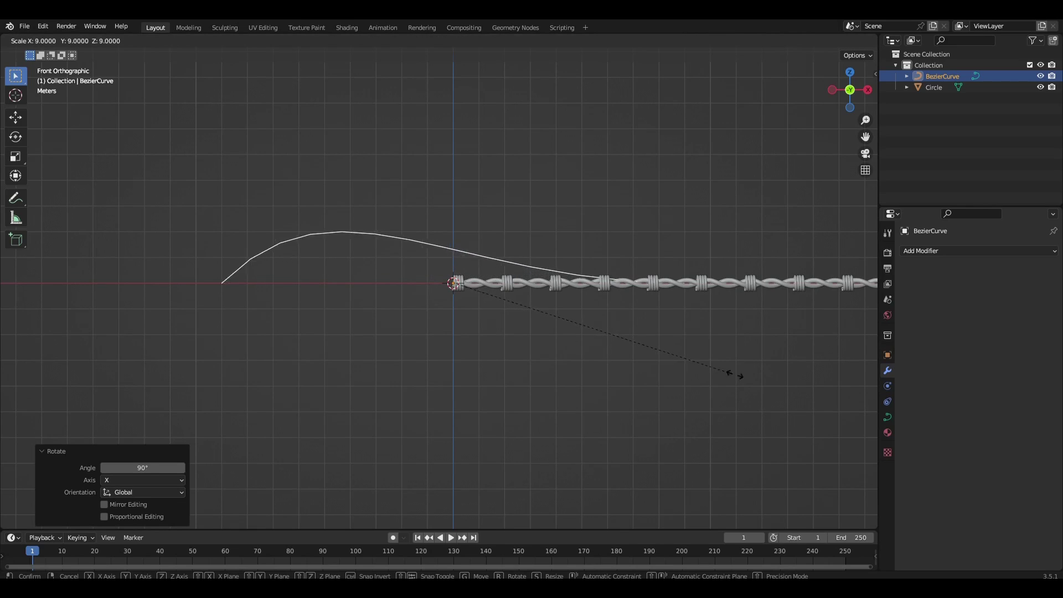
pyautogui.press('Return')
# - In Edit Mode, move the right control point and extrude a new point up-right
pyautogui.press('Tab')
pyautogui.moveTo(579, 258); pyautogui.dragTo(751, 368)
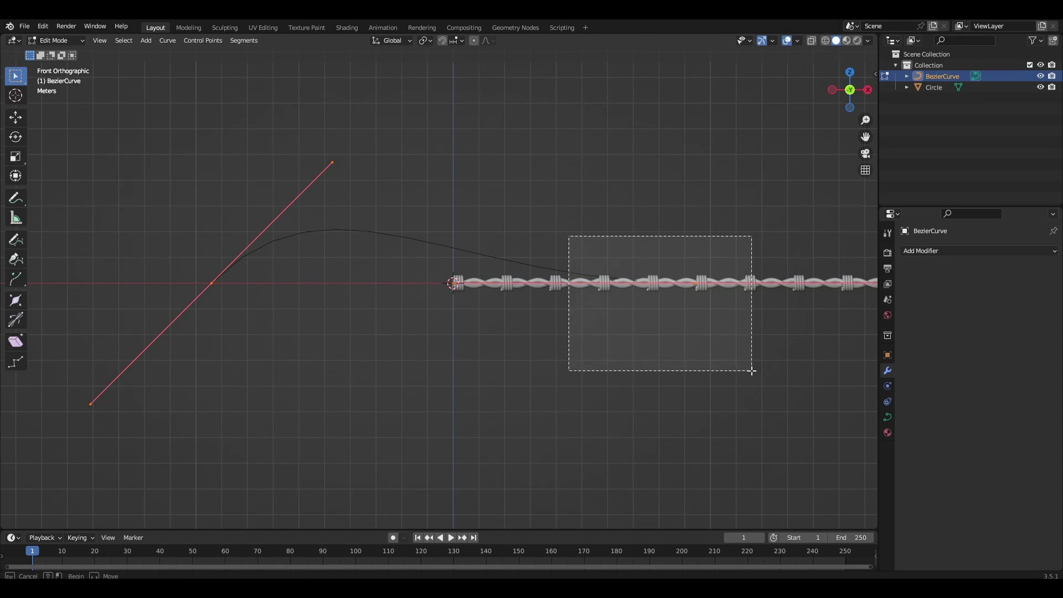
pyautogui.press('g')
pyautogui.click(689, 285)
pyautogui.scroll(1, 689, 284)
pyautogui.keyDown('shift'); pyautogui.moveTo(689, 285); pyautogui.dragTo(655, 357, button='middle'); pyautogui.keyUp('shift')
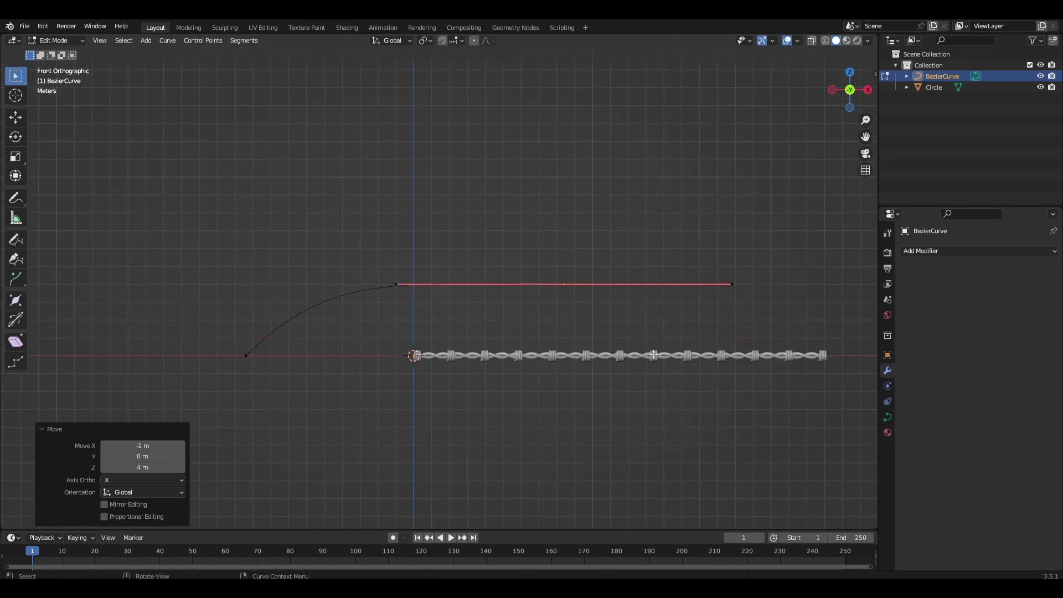
pyautogui.press('e')
pyautogui.click(783, 183)
# - Tilt the middle point's handle and shift that point 1 m left along X
pyautogui.click(563, 282)
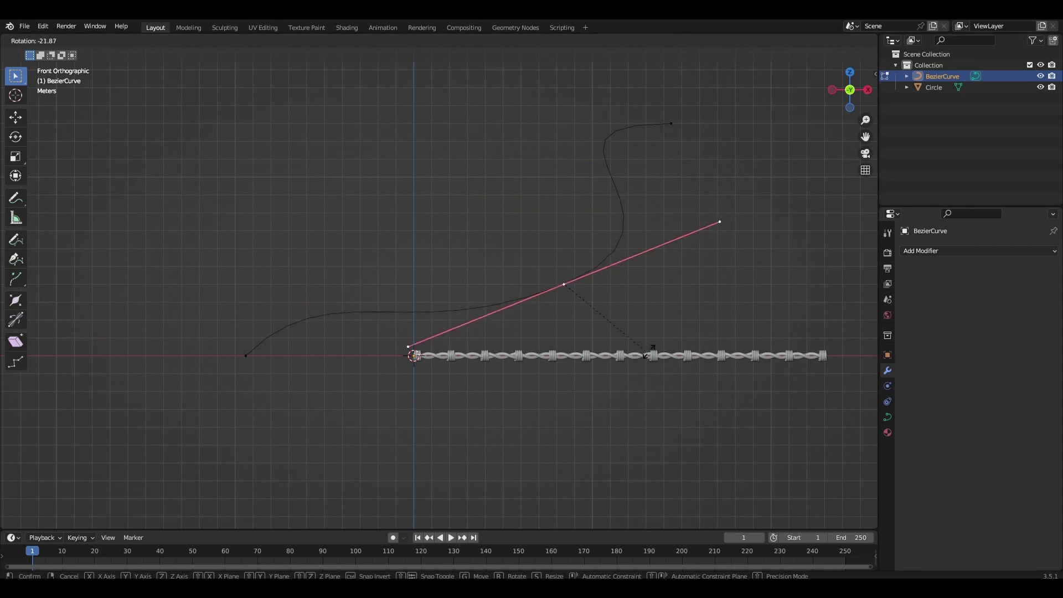
pyautogui.press('r')
pyautogui.click(663, 319)
pyautogui.press('g')
pyautogui.press('x')
pyautogui.click(605, 337)
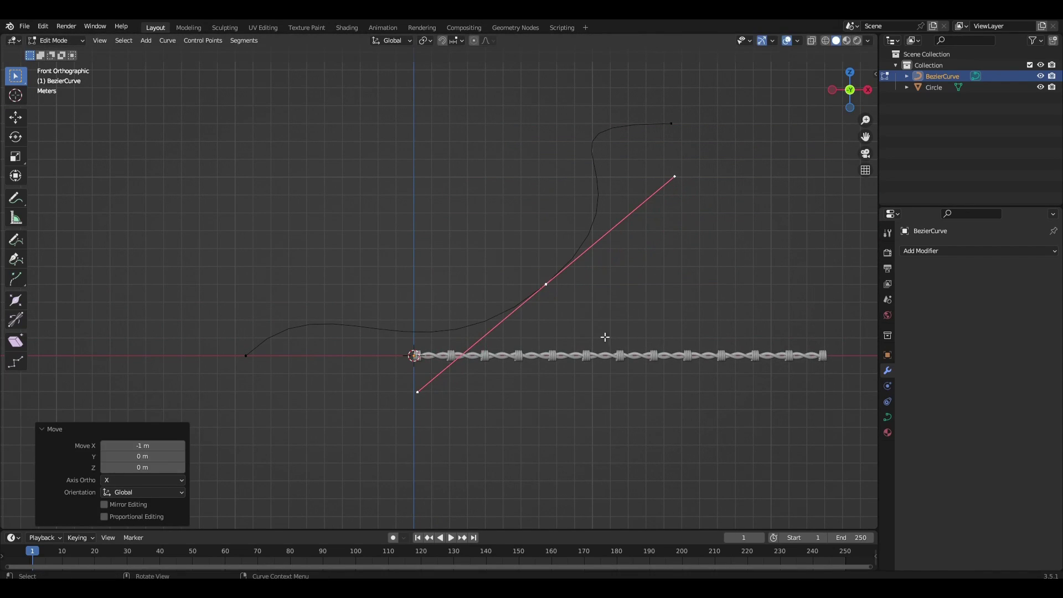
# - Extrude a new upper-left point from the left end, rotate its handle, and exit Edit Mode
pyautogui.click(248, 358)
pyautogui.press('e')
pyautogui.click(184, 147)
pyautogui.press('r')
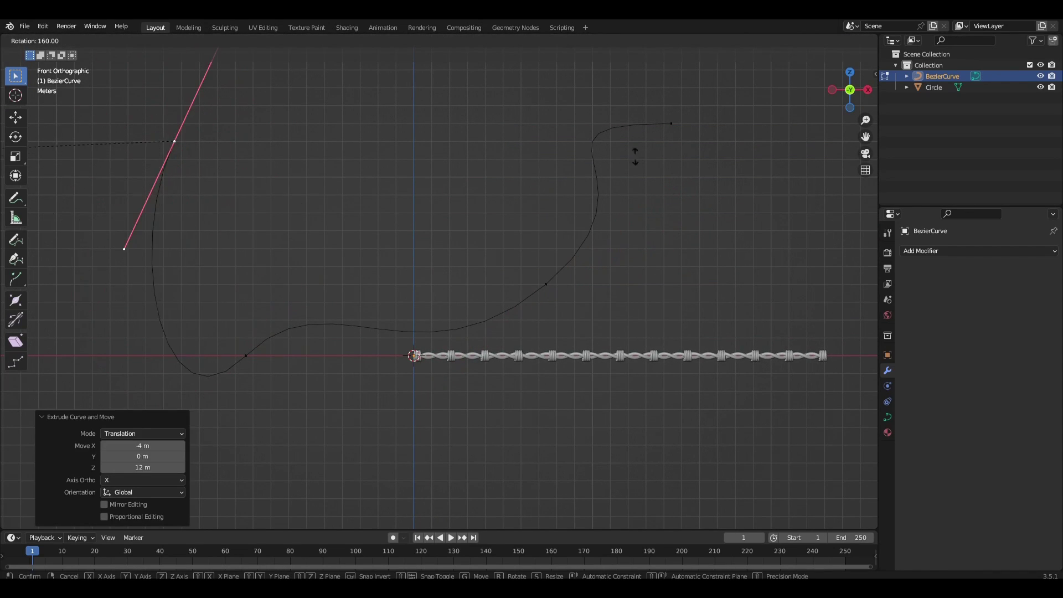
pyautogui.click(216, 309)
pyautogui.press('r')
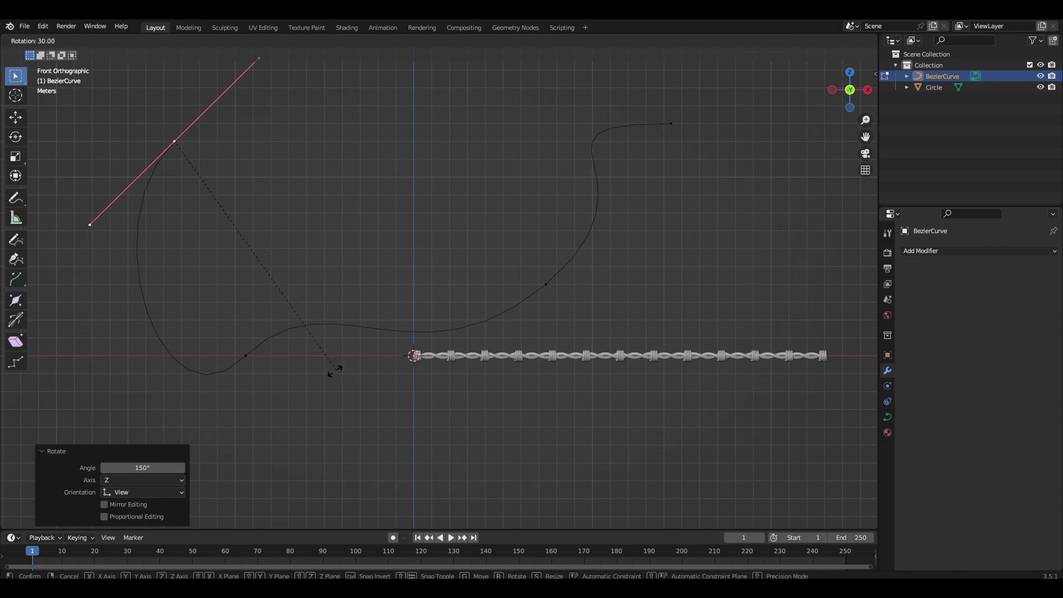
pyautogui.click(335, 370)
pyautogui.press('Tab')
# - Give the barbed wire a Curve modifier that follows BezierCurve
pyautogui.click(557, 355)
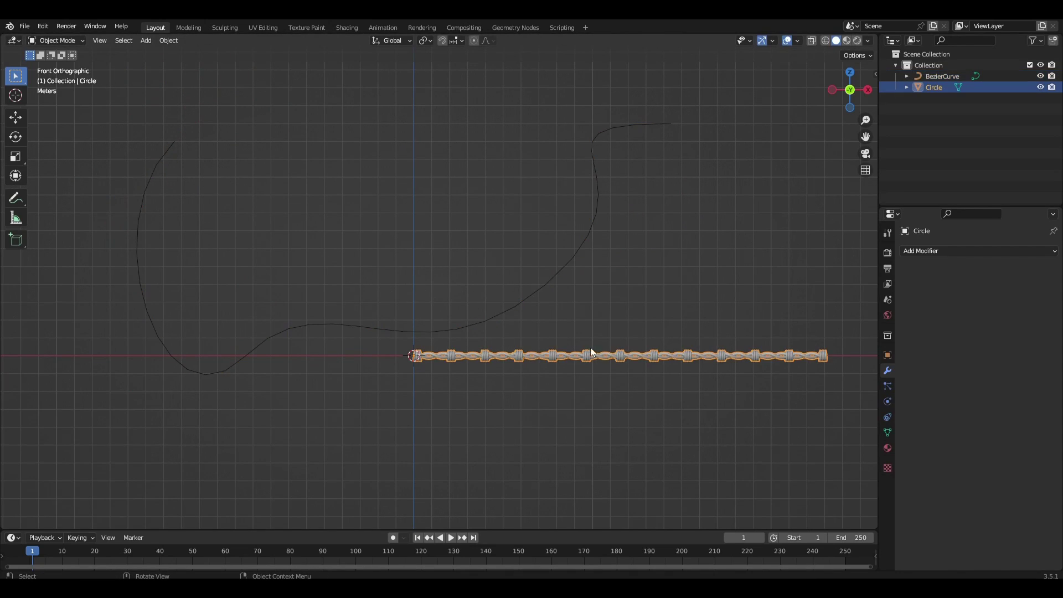
pyautogui.click(923, 251)
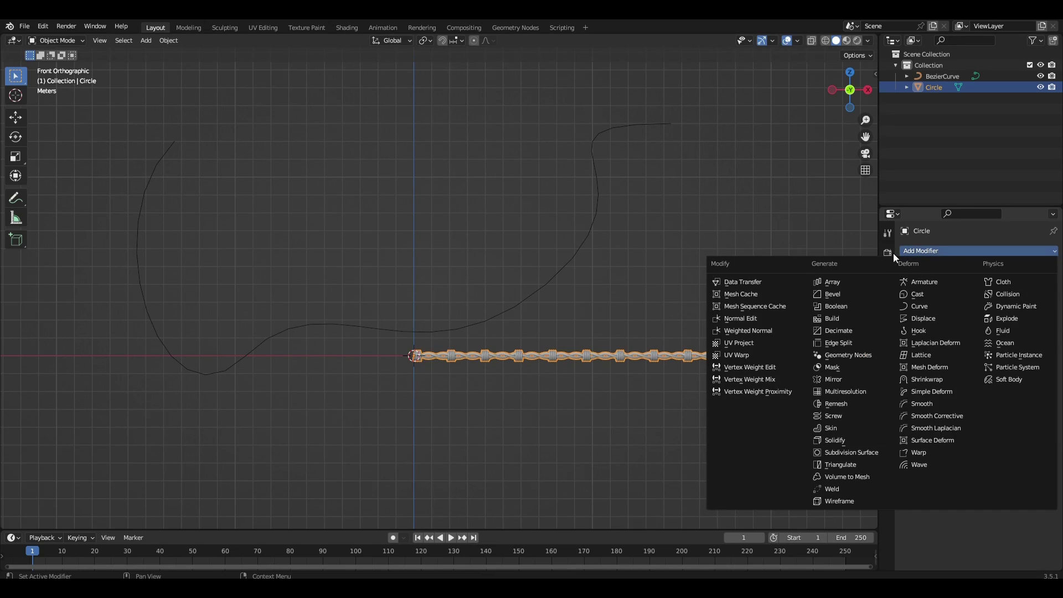
pyautogui.click(918, 306)
pyautogui.click(991, 286)
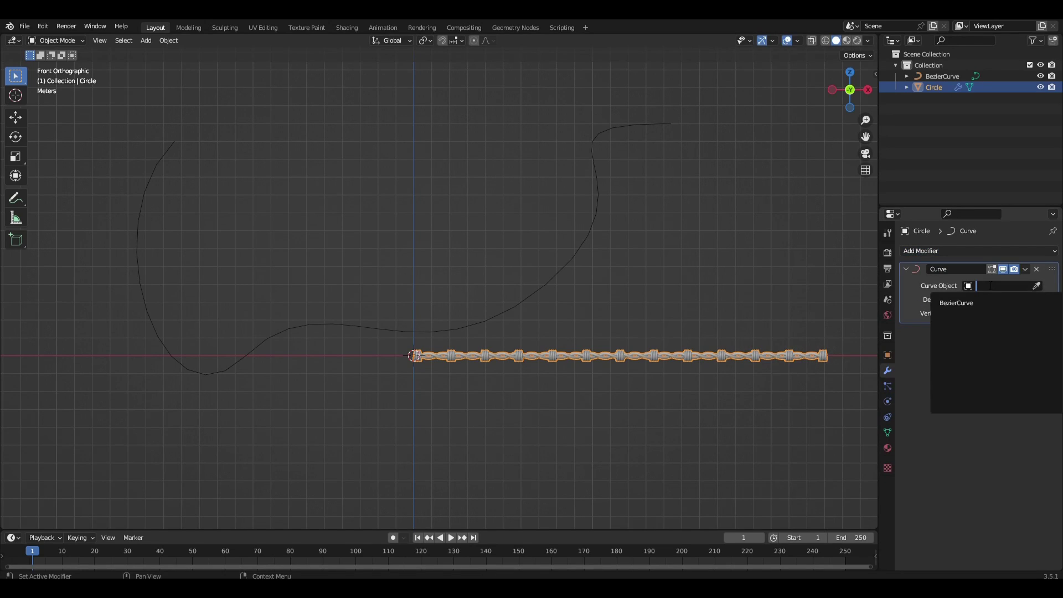
pyautogui.click(971, 303)
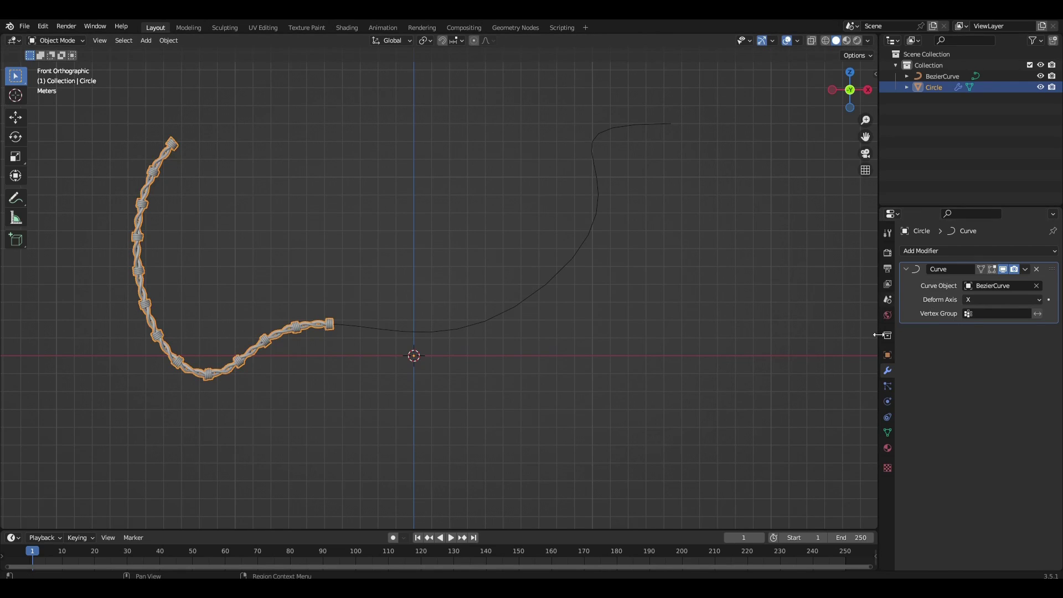
pyautogui.click(918, 251)
# - Add an Array above the Curve modifier with X offset 0, Z offset 1, then slide the wire along X
pyautogui.click(859, 280)
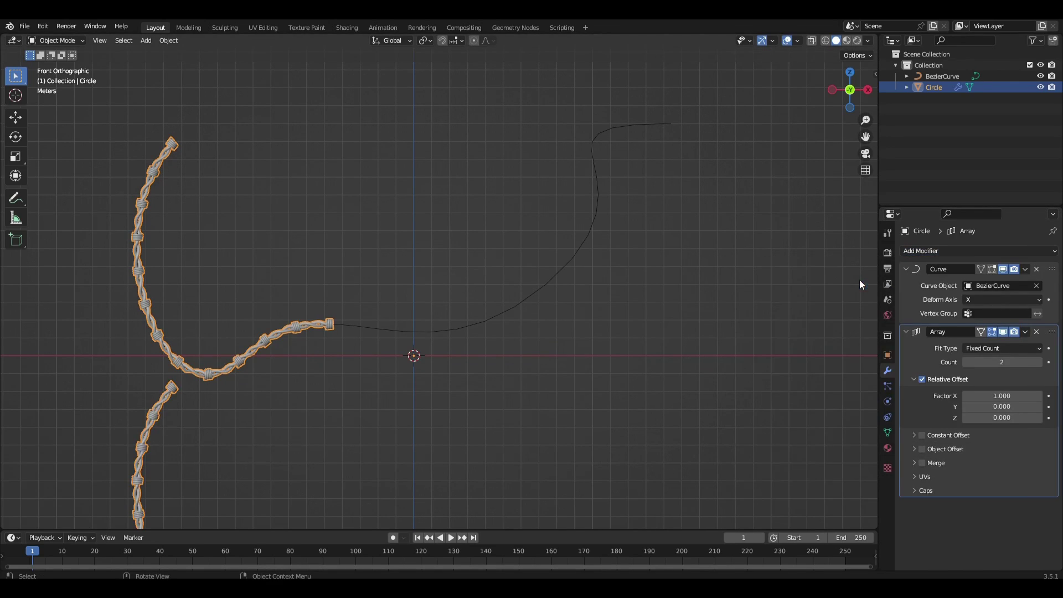
pyautogui.moveTo(1049, 233); pyautogui.dragTo(1036, 238)
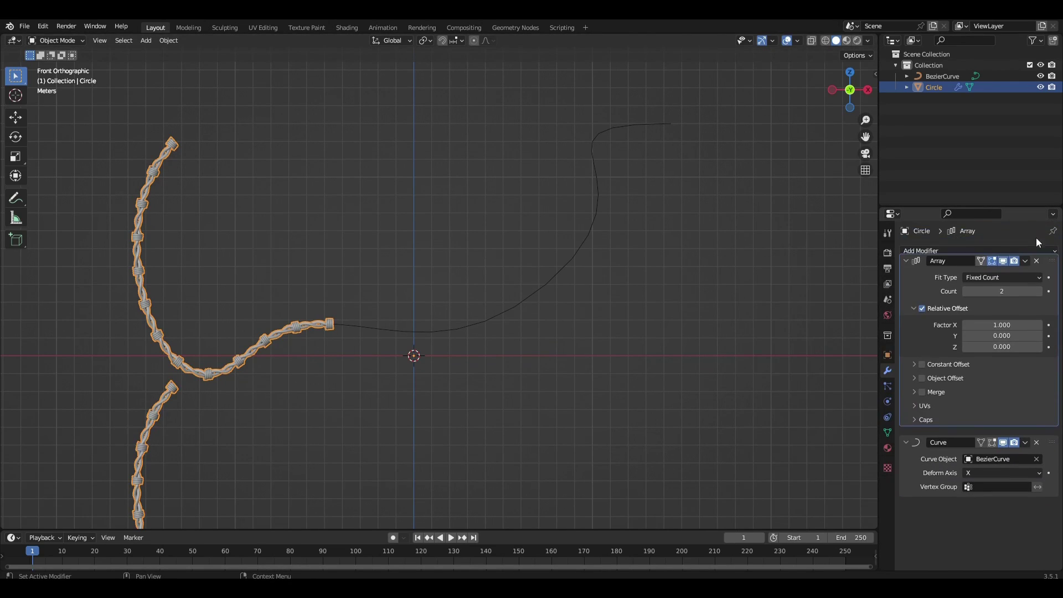
pyautogui.hotkey('ctrl', 'c')
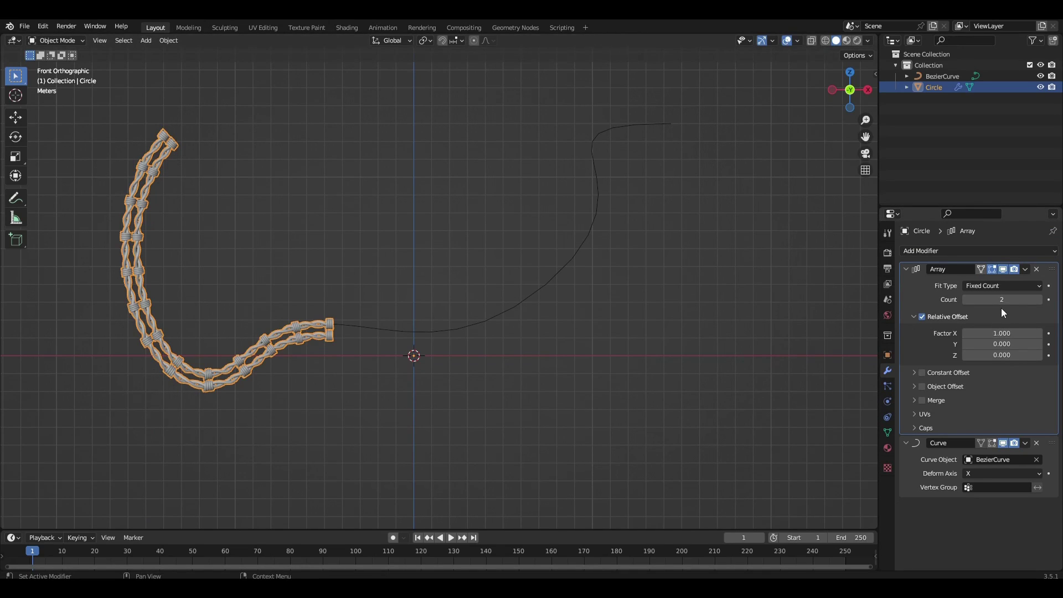
pyautogui.press('BackSpace')
pyautogui.hotkey('ctrl', 'v')
pyautogui.click(992, 355)
pyautogui.press('Return')
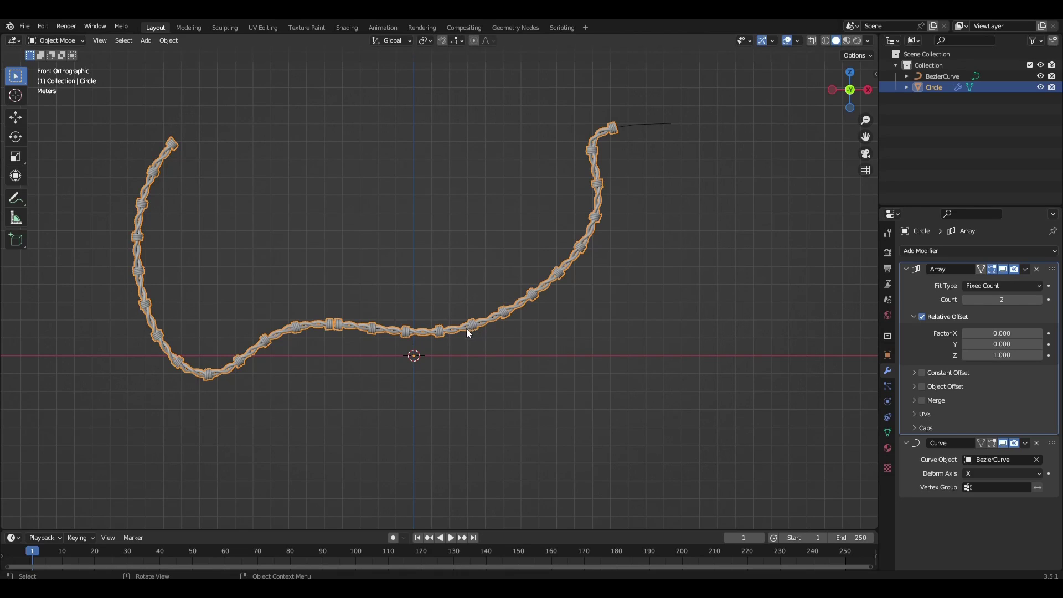
pyautogui.press('g')
pyautogui.press('x')
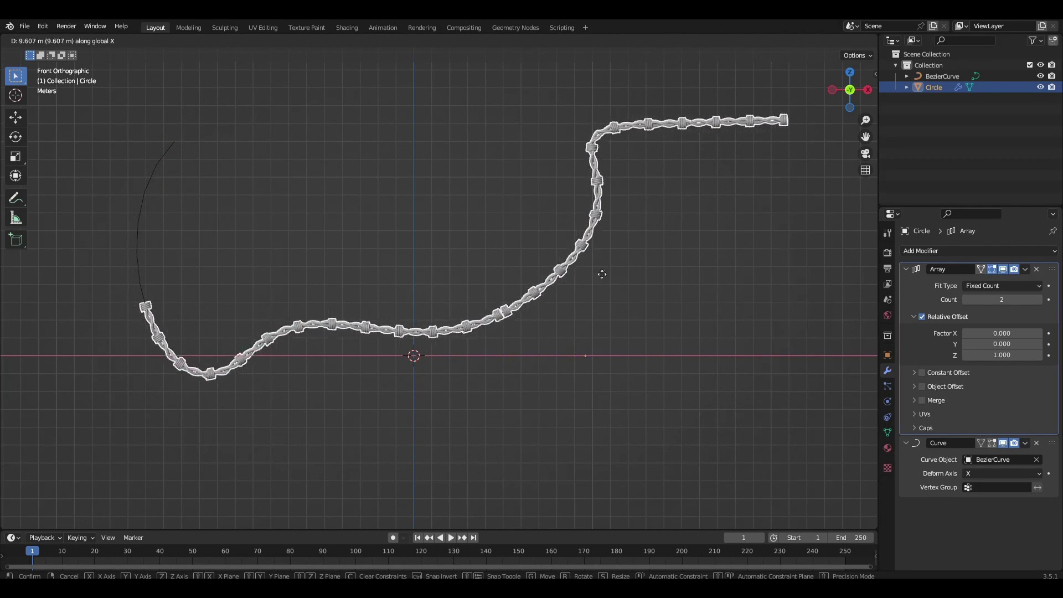